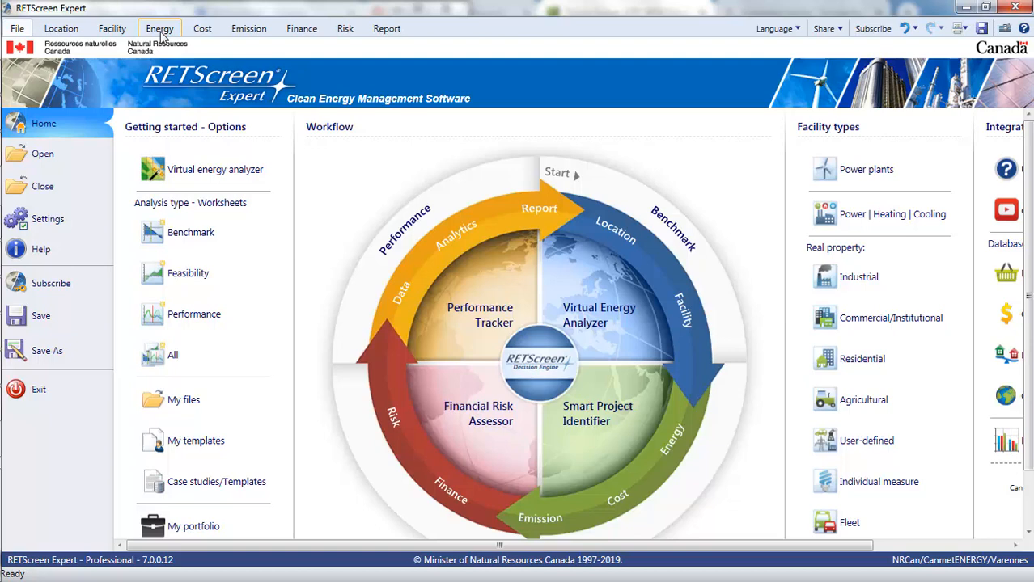
Open the electricity and fuels inputs of the energy model.
click(160, 29)
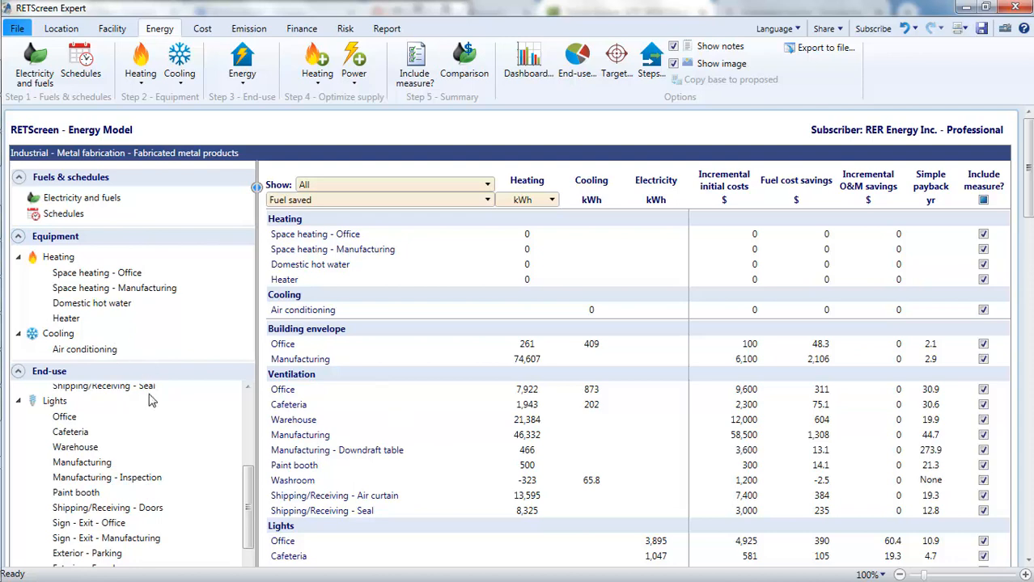
scroll(249, 386, up, 5)
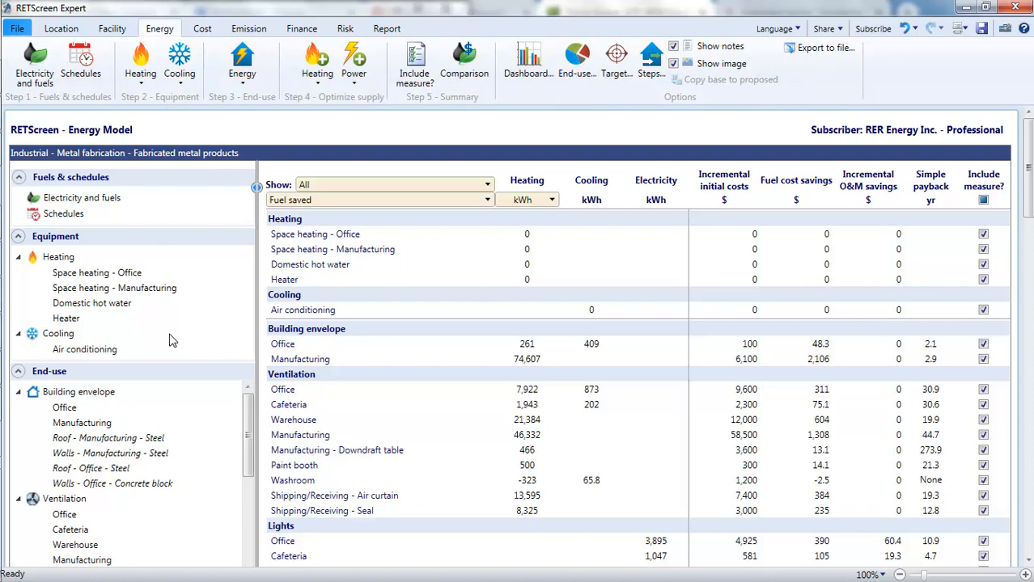
click(85, 204)
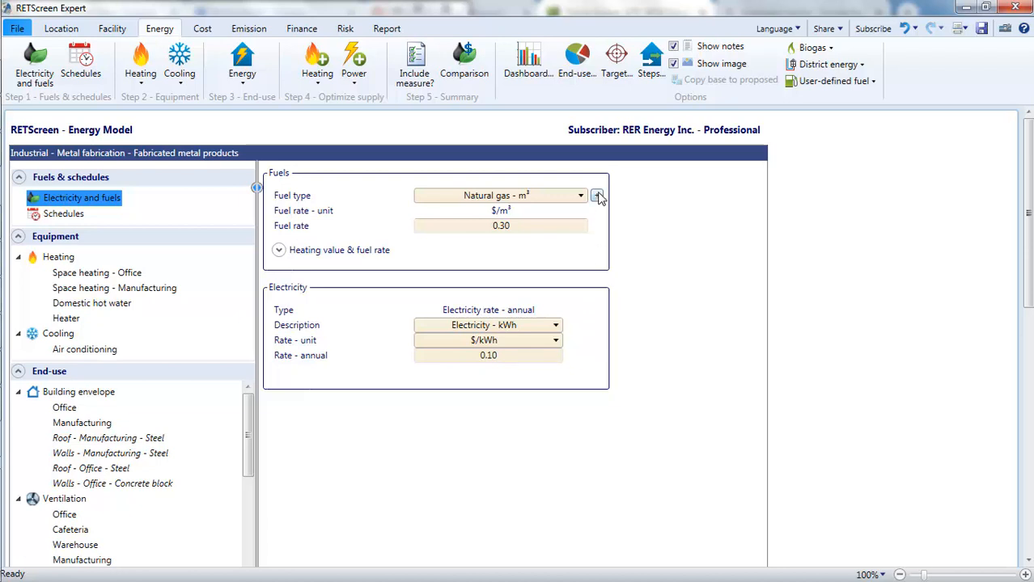
Add a second fuel of type Biomass with a fuel rate of 5 $/t.
click(597, 196)
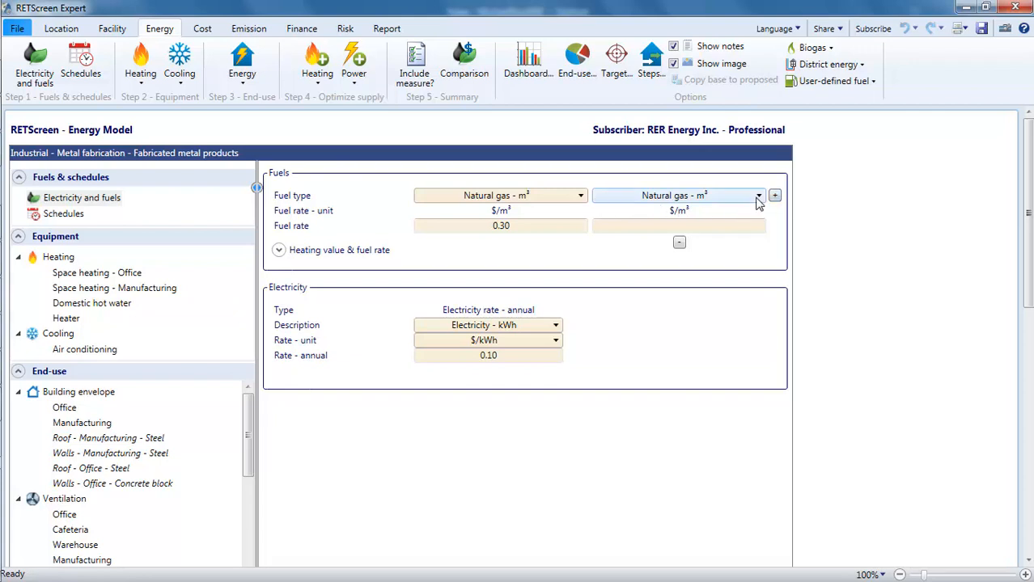
click(758, 197)
drag(761, 247, 760, 240)
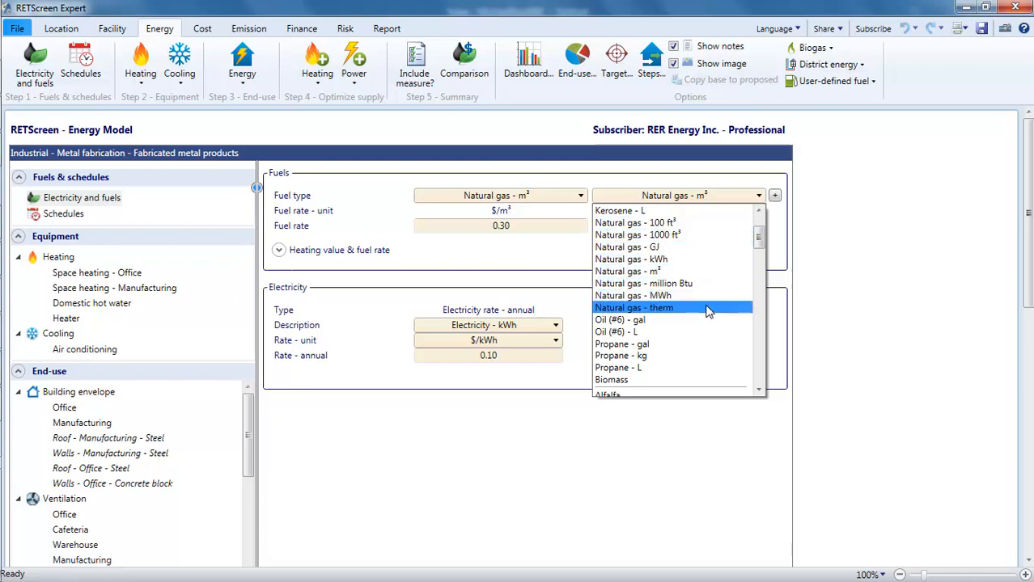
scroll(706, 310, down, 10)
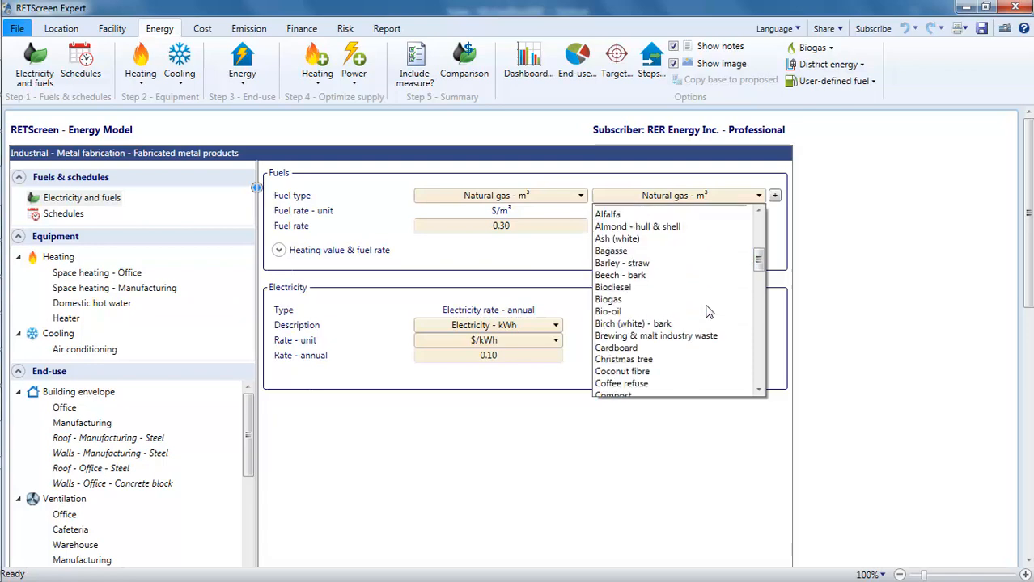
scroll(706, 308, down, 8)
scroll(708, 306, up, 7)
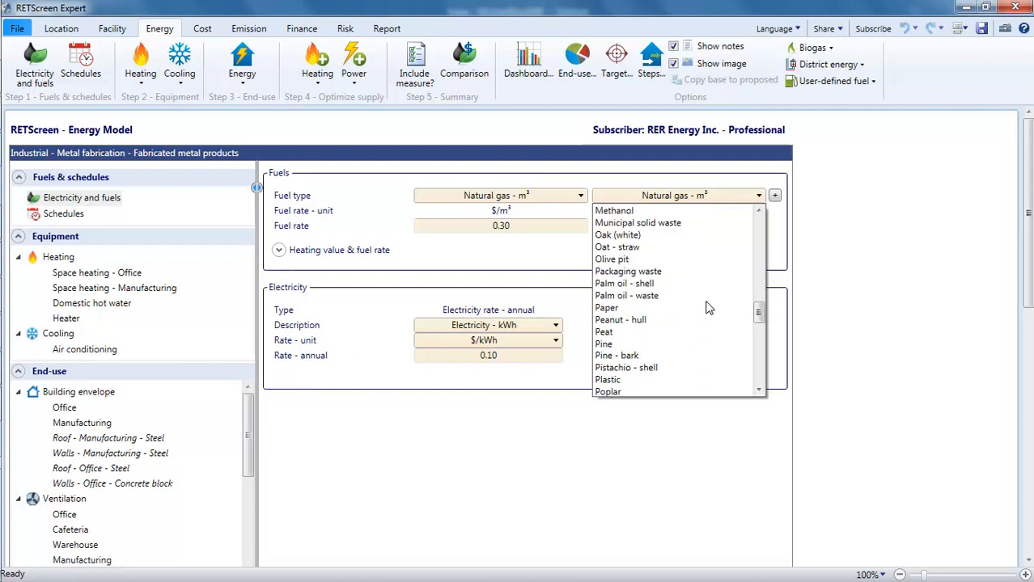
scroll(688, 306, up, 9)
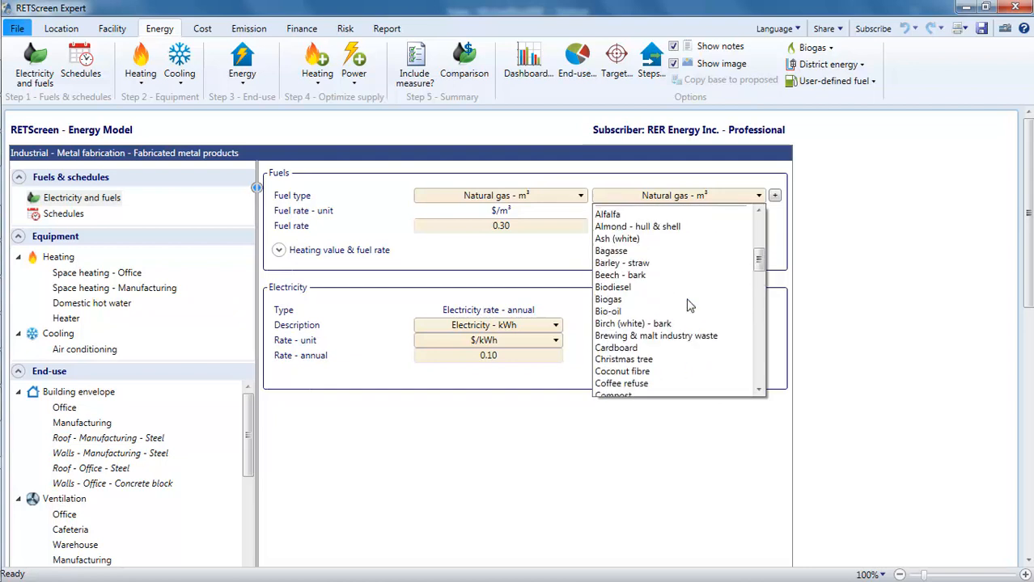
click(645, 272)
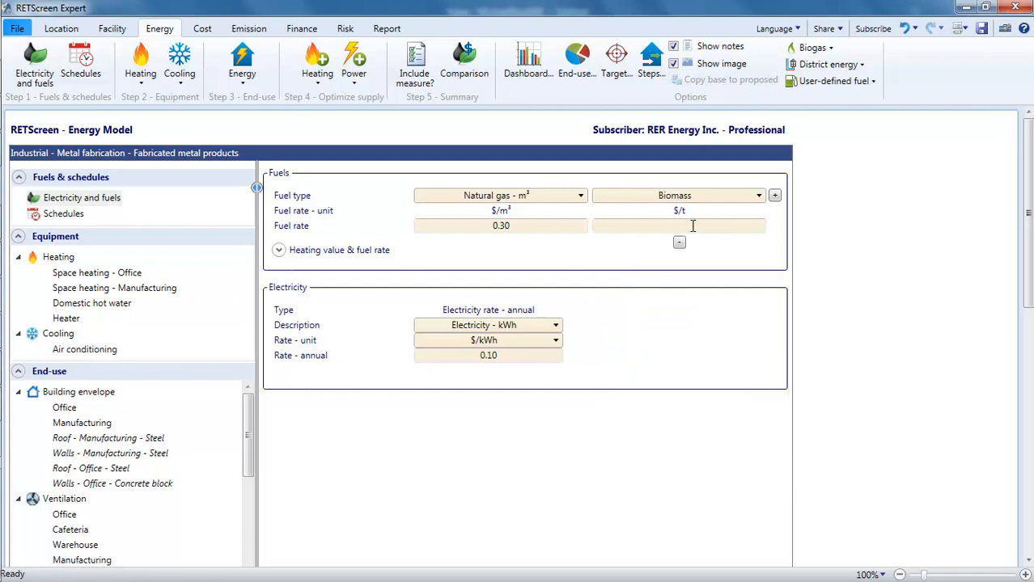
text(5)
Examine the fuel type options for the base and proposed cases of the office space heating system.
click(94, 275)
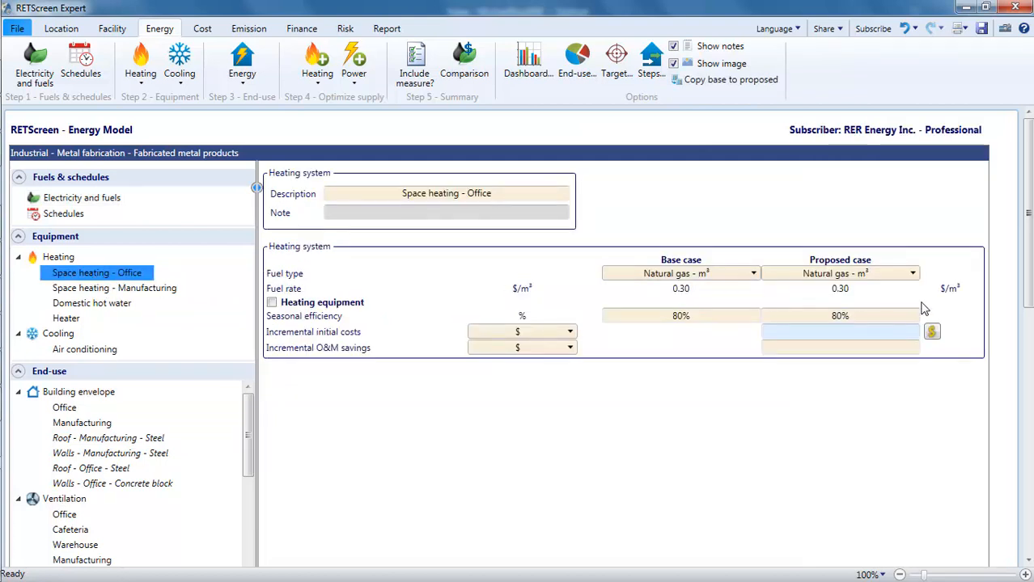
click(896, 277)
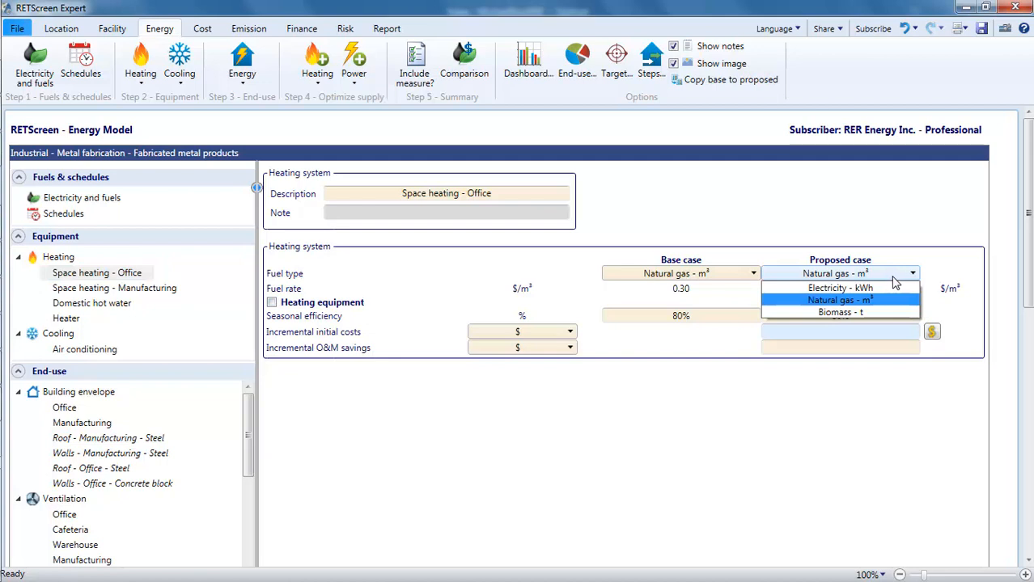
click(741, 274)
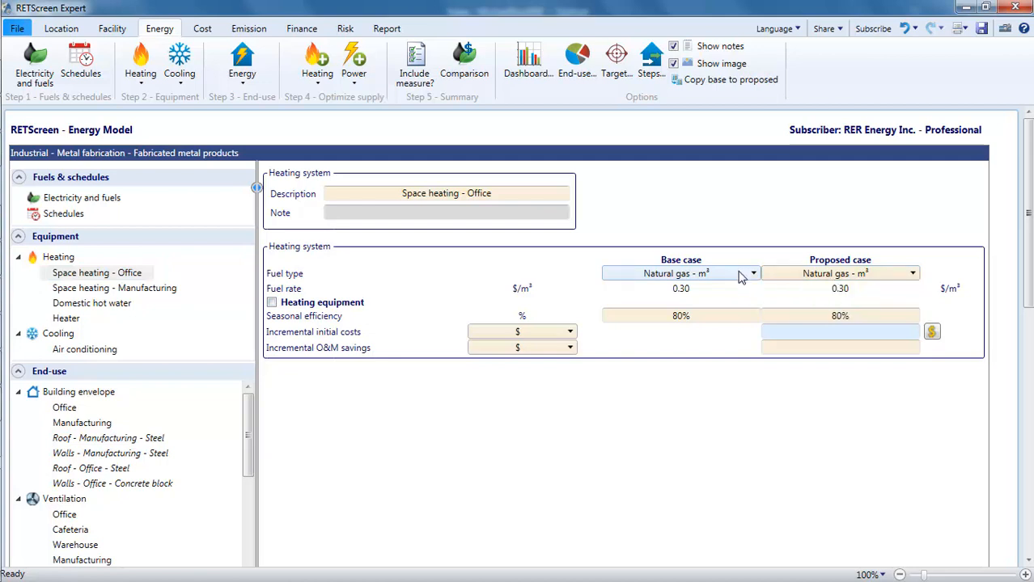
click(740, 274)
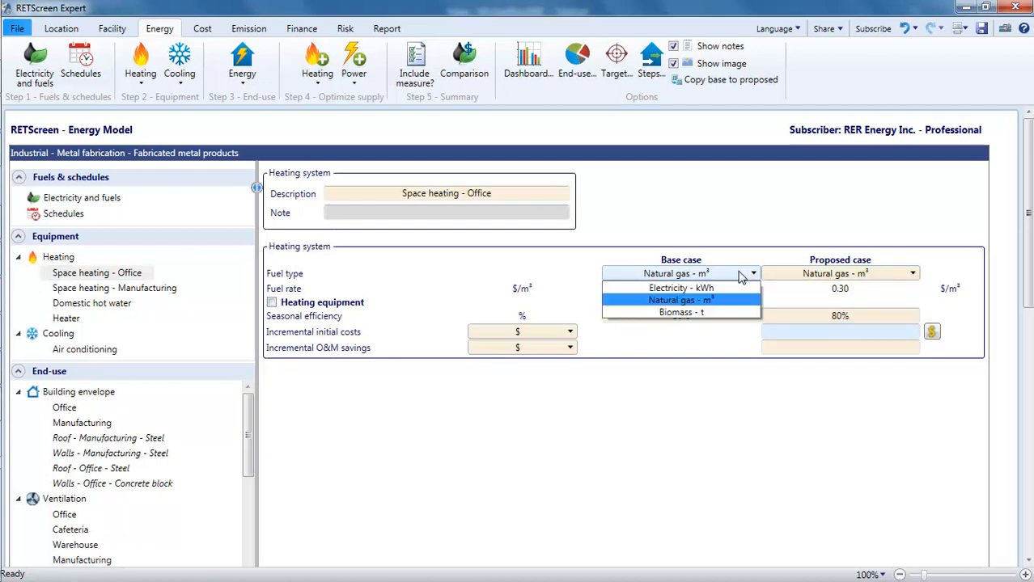
click(741, 274)
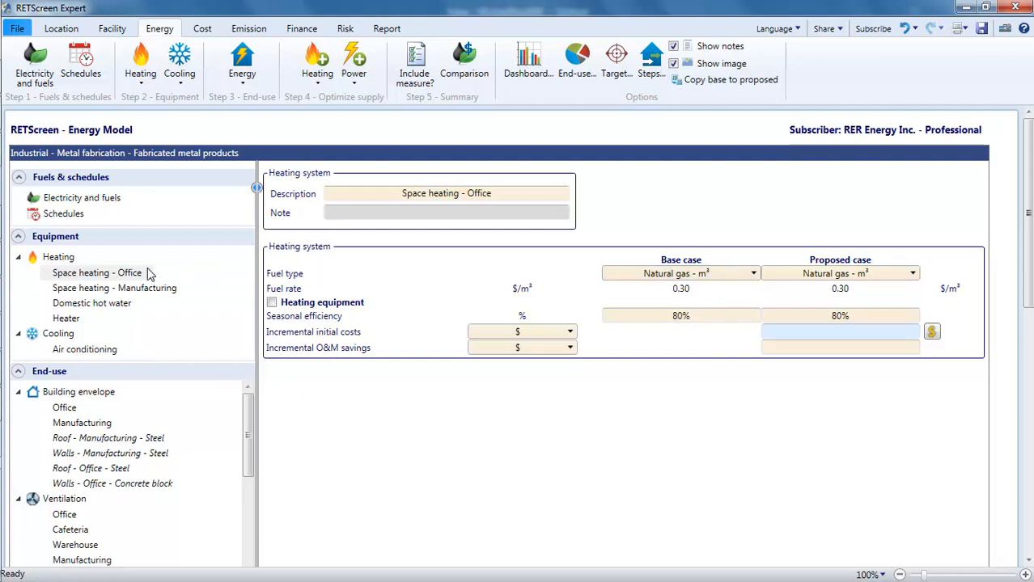
Expand the heating value and fuel rate details of the fuels and set the biomass fuel rate to 30 $/t.
click(75, 202)
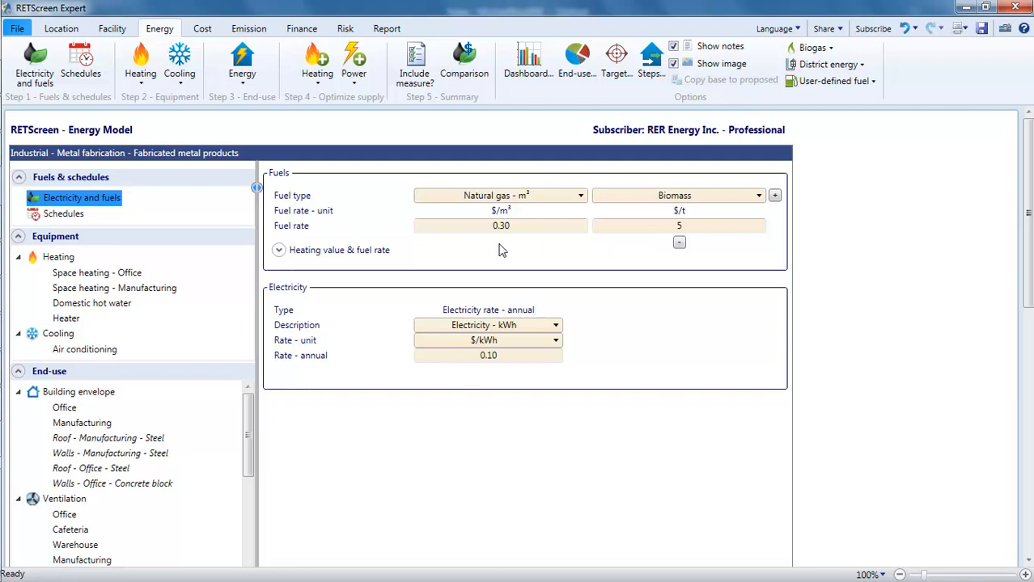
click(279, 251)
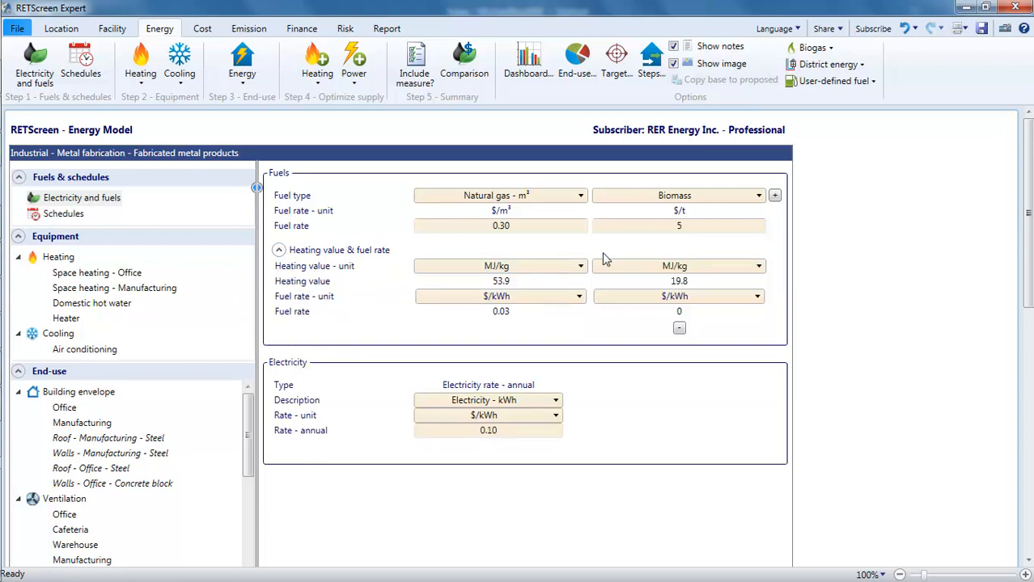
click(681, 234)
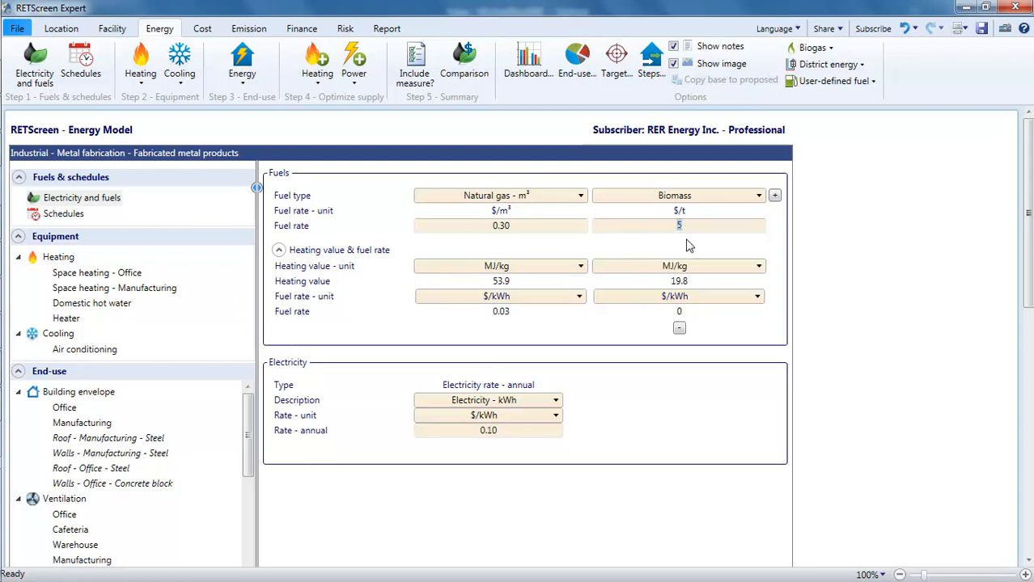
key(Tab)
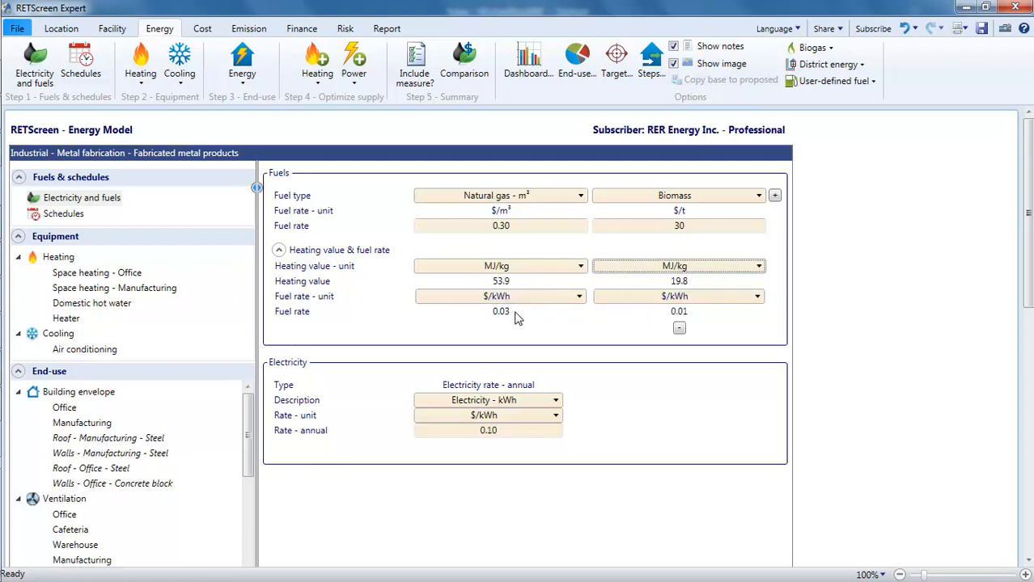
Set the fuel rate unit in the heating value details to $/MWh for both biomass and natural gas.
click(691, 301)
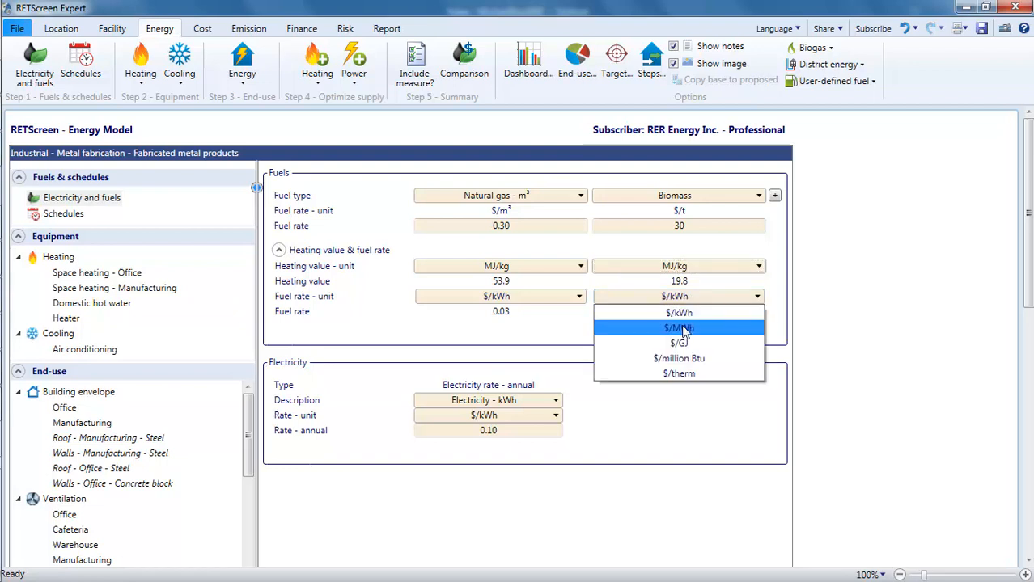
click(685, 331)
click(530, 297)
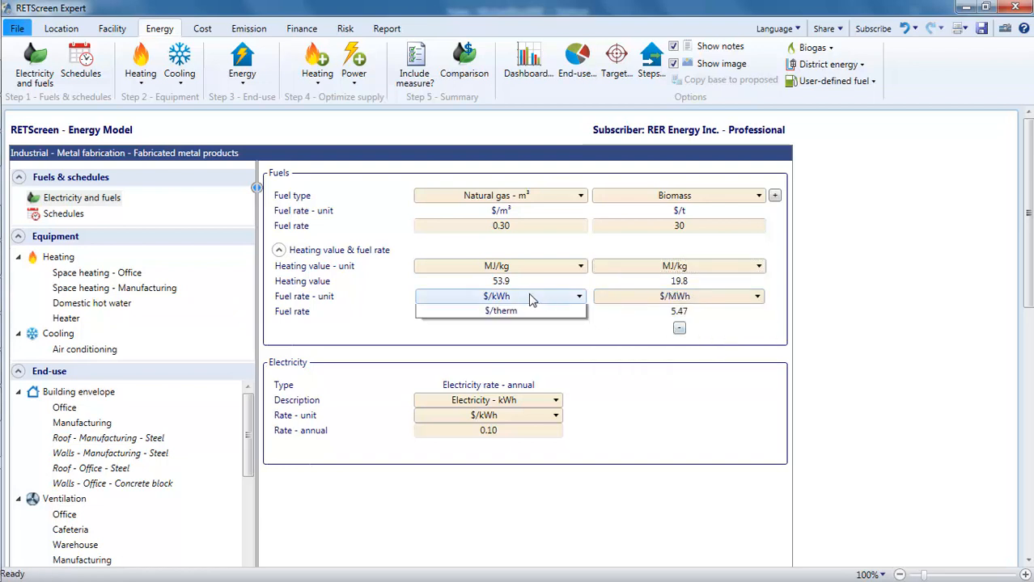
click(529, 325)
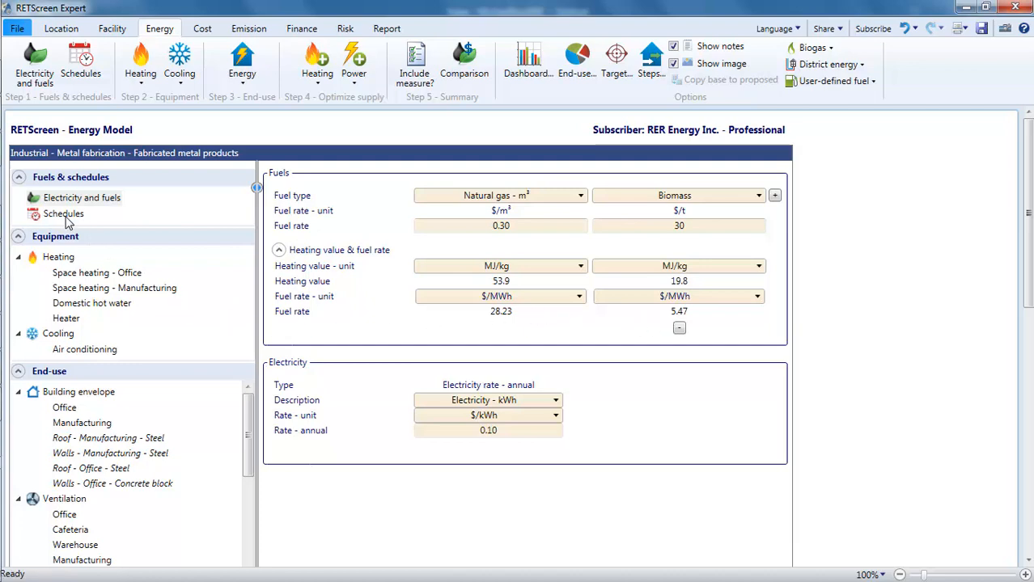
Add a blank schedule after the exhaust fan schedules and remove it again.
click(68, 220)
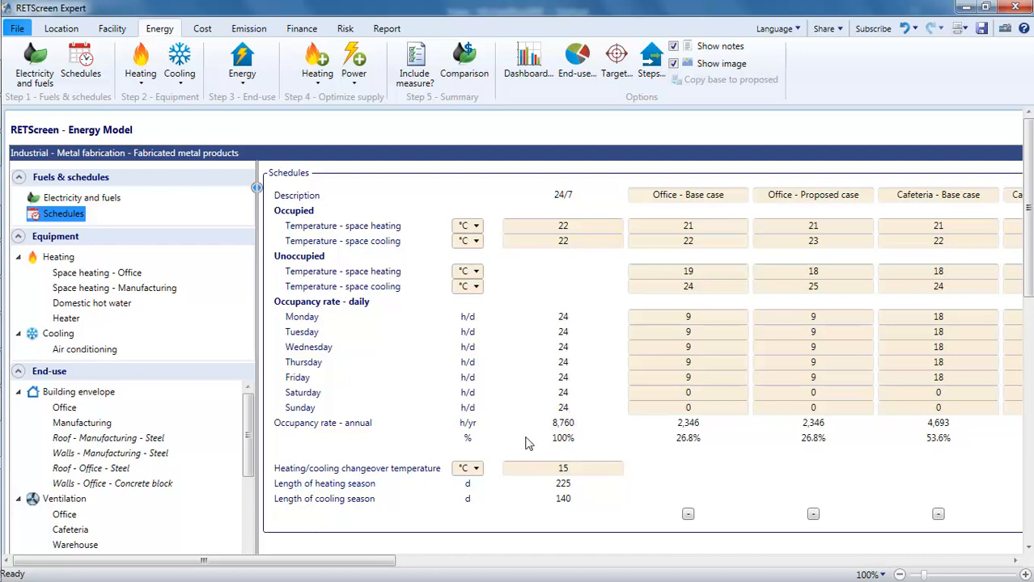
drag(362, 561, 995, 564)
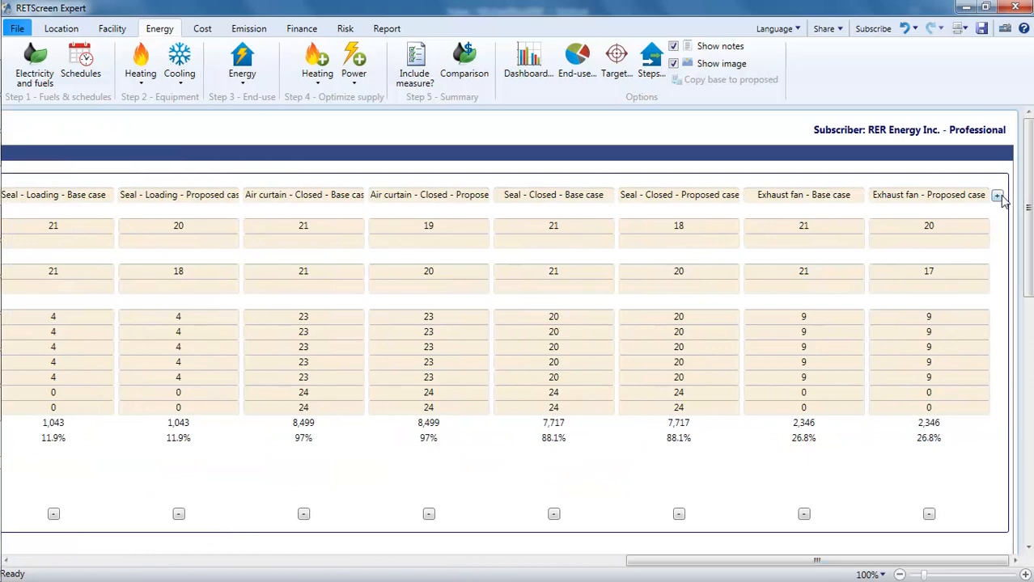
click(998, 196)
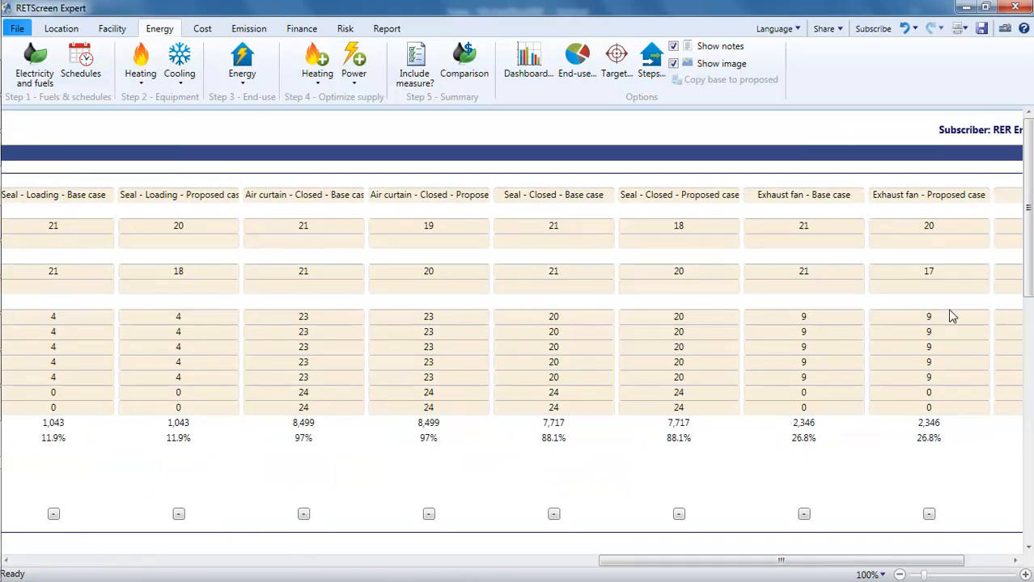
click(929, 515)
click(522, 339)
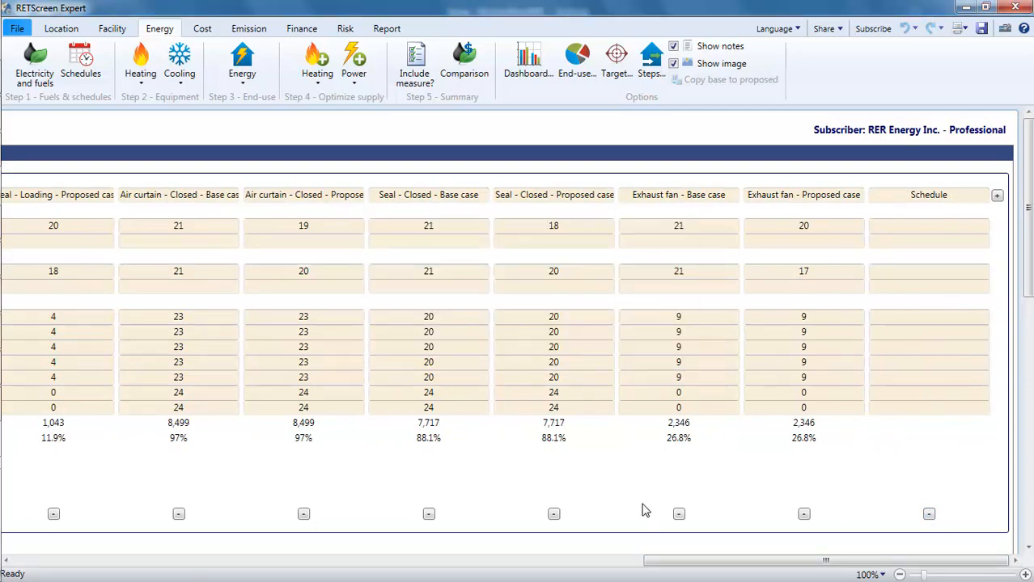
drag(715, 562, 99, 571)
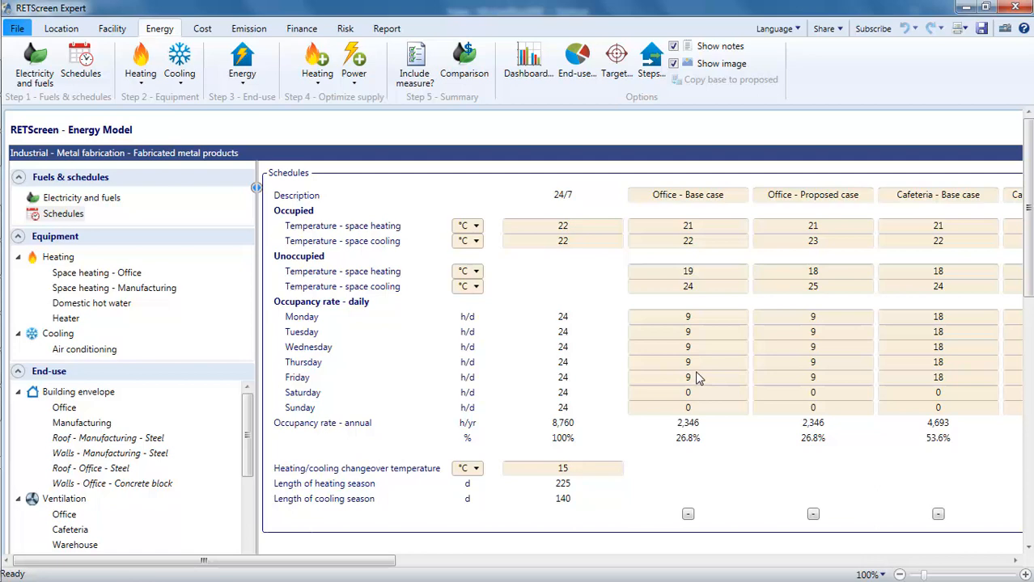
Check the schedules assigned to the base and proposed cases of the office building envelope.
click(64, 408)
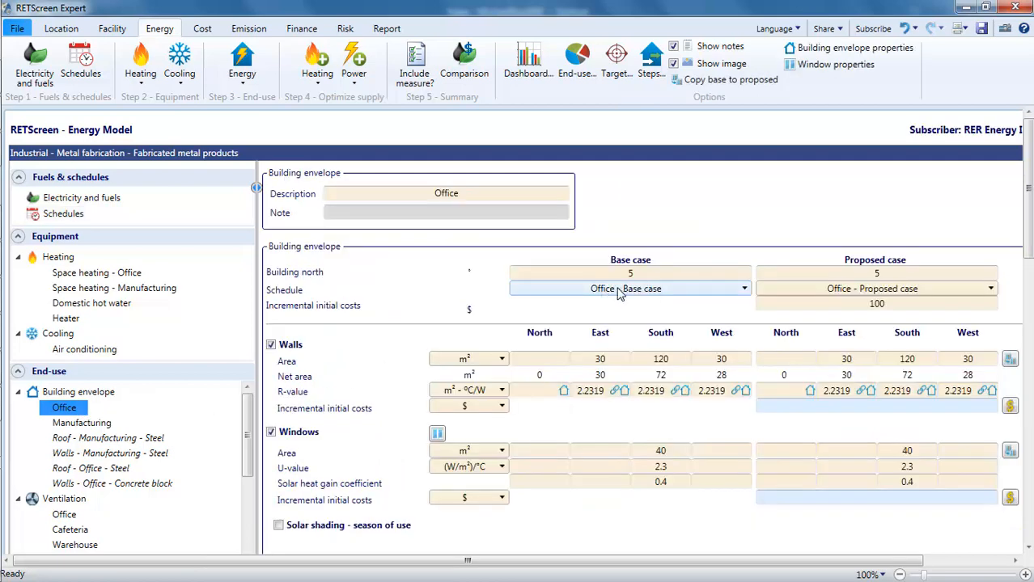
click(619, 292)
click(618, 289)
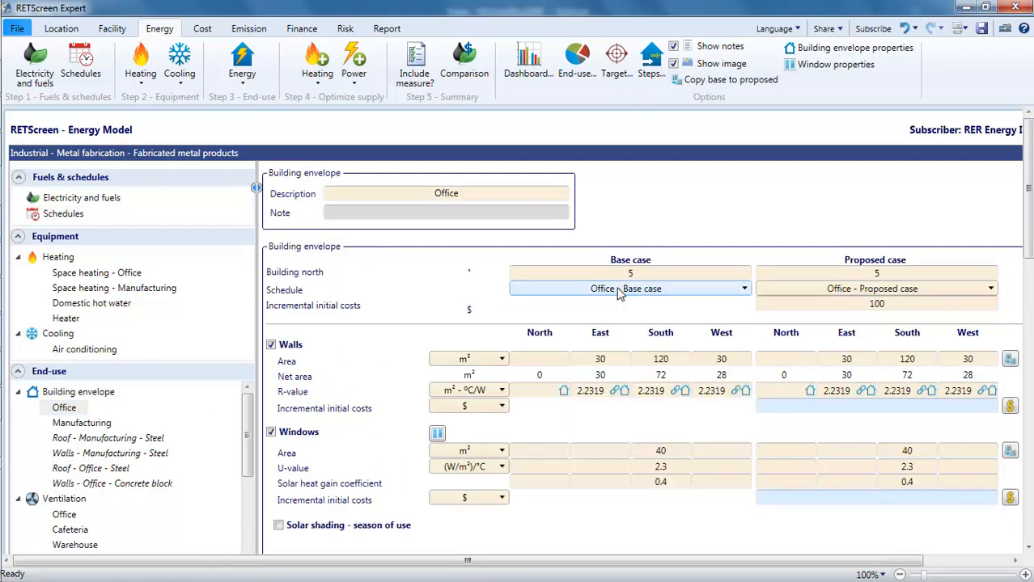
click(797, 295)
click(796, 298)
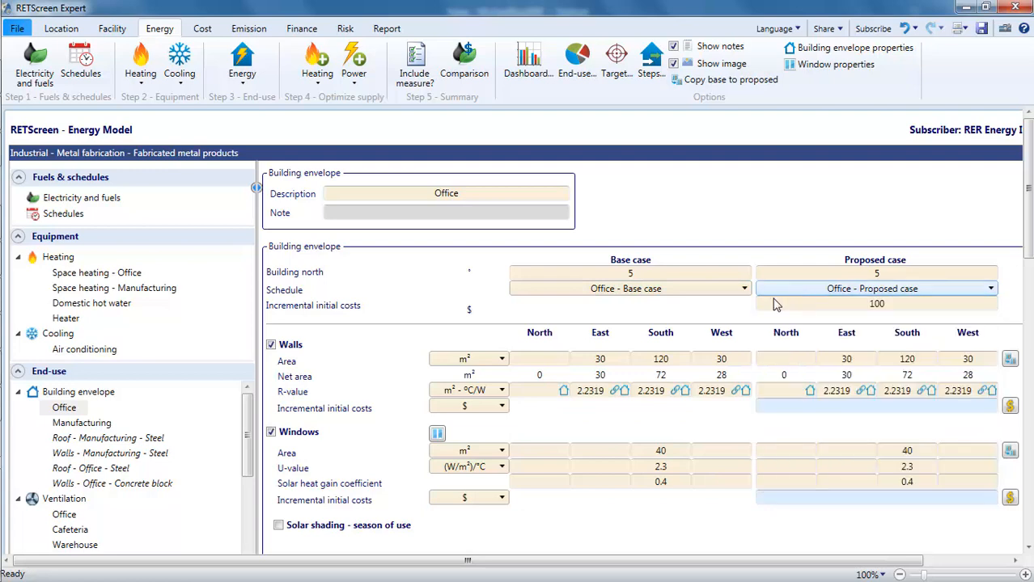
Examine the schedule options for the office ventilation's base and proposed cases, and return to the schedules.
scroll(249, 458, down, 2)
scroll(249, 458, down, 1)
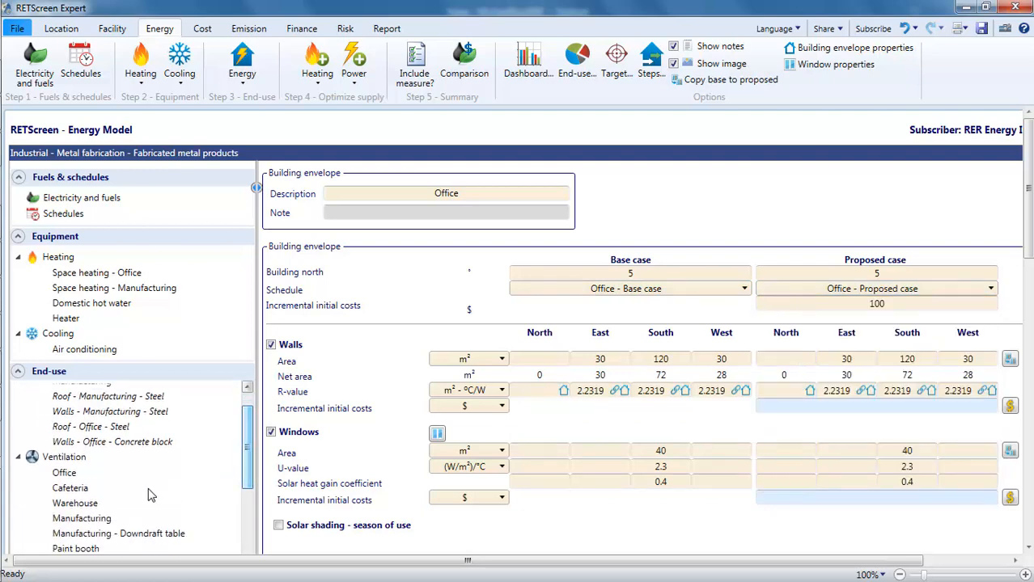
click(69, 473)
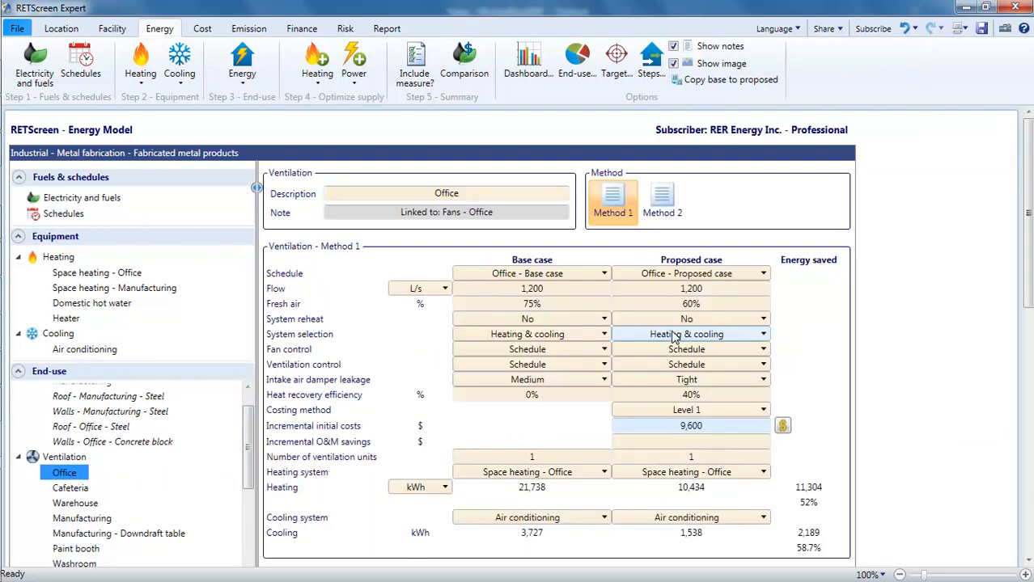
click(603, 274)
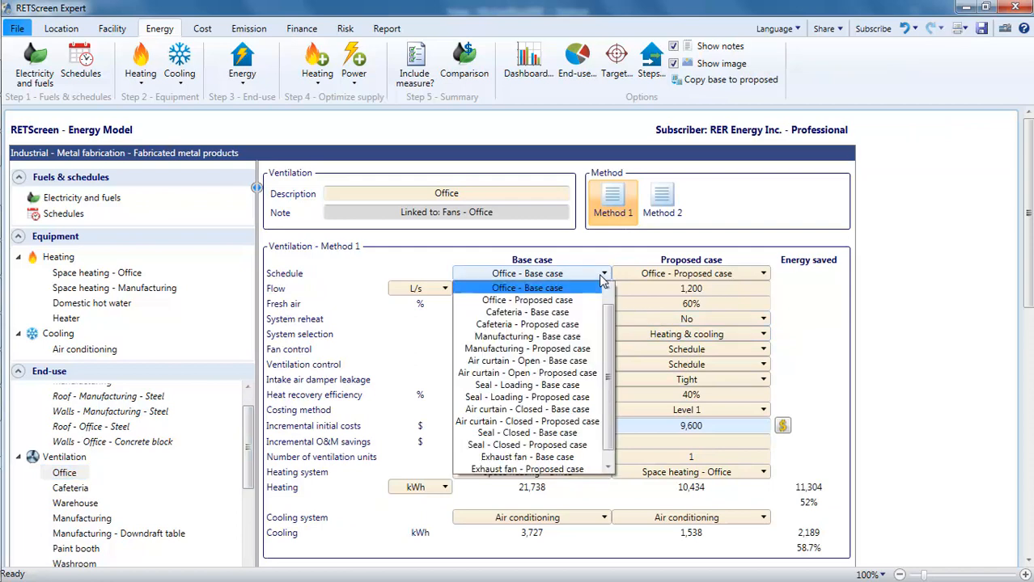
click(603, 276)
click(667, 275)
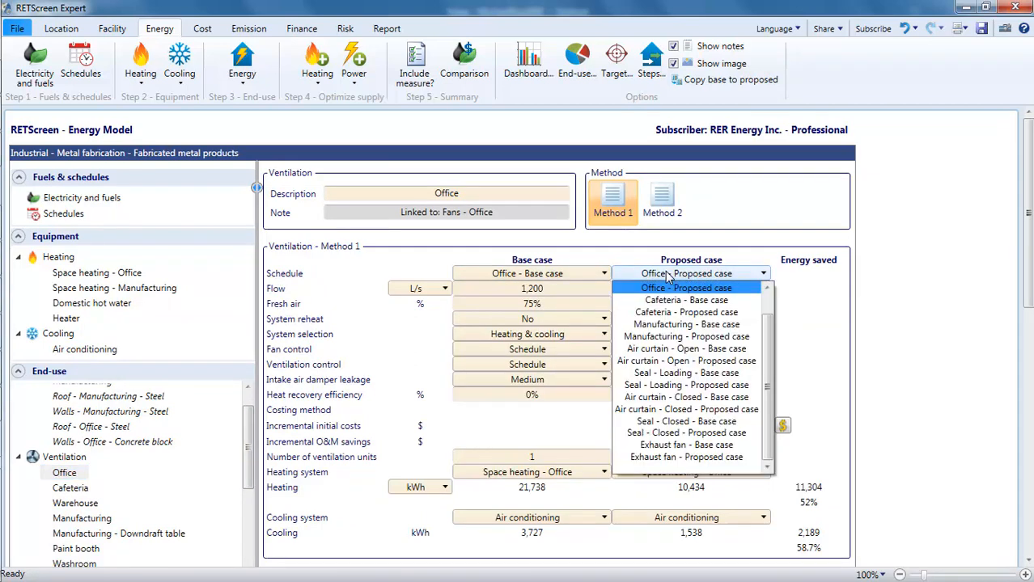
click(666, 275)
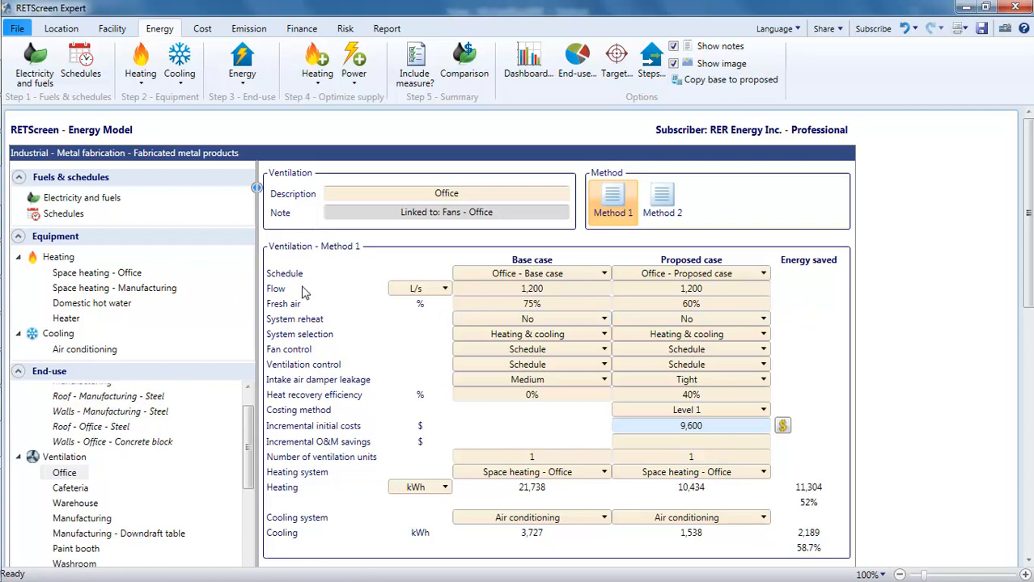
click(63, 215)
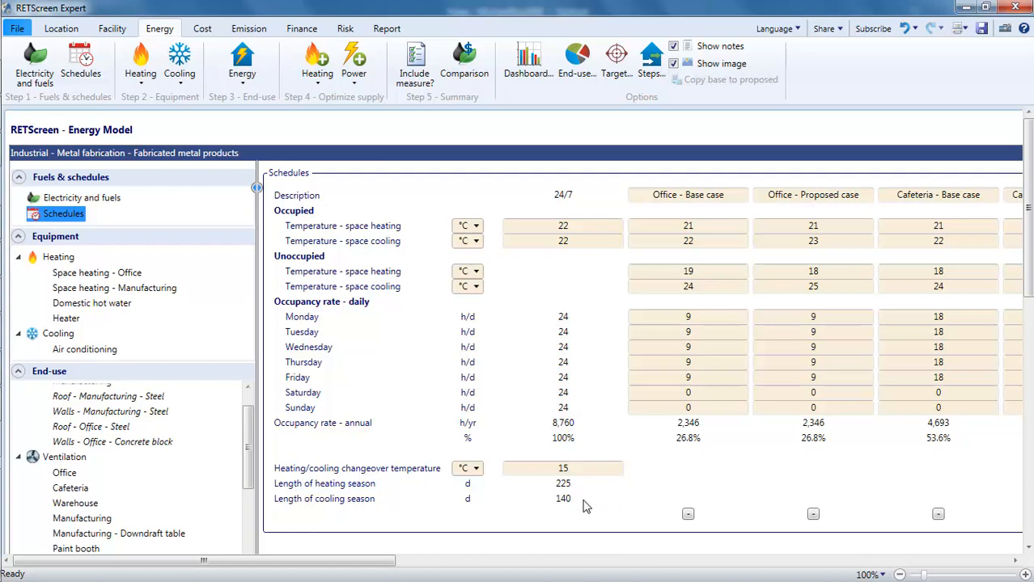
Review the available heating and cooling equipment types and the end-use categories.
click(55, 237)
click(51, 240)
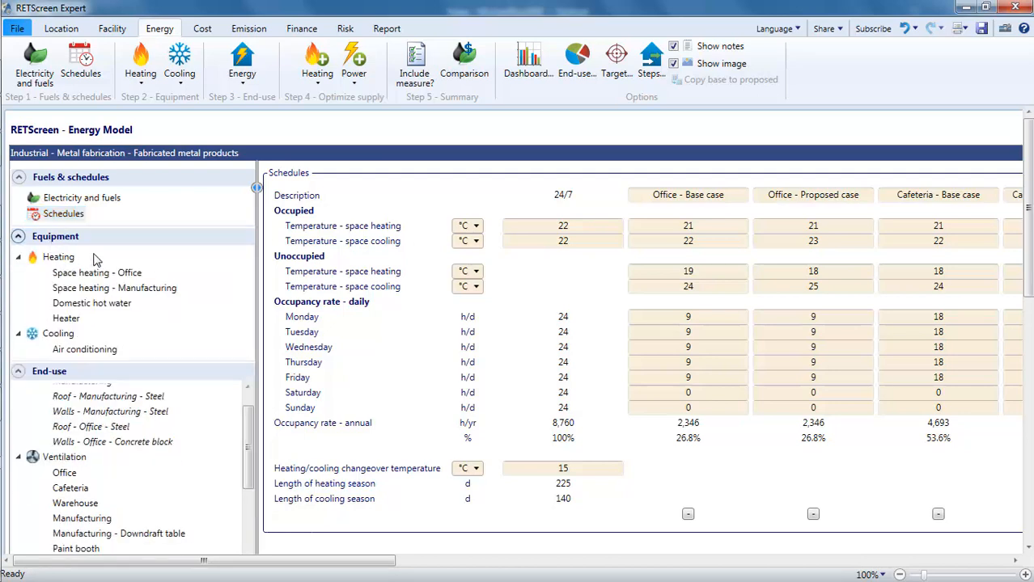
click(141, 81)
click(180, 84)
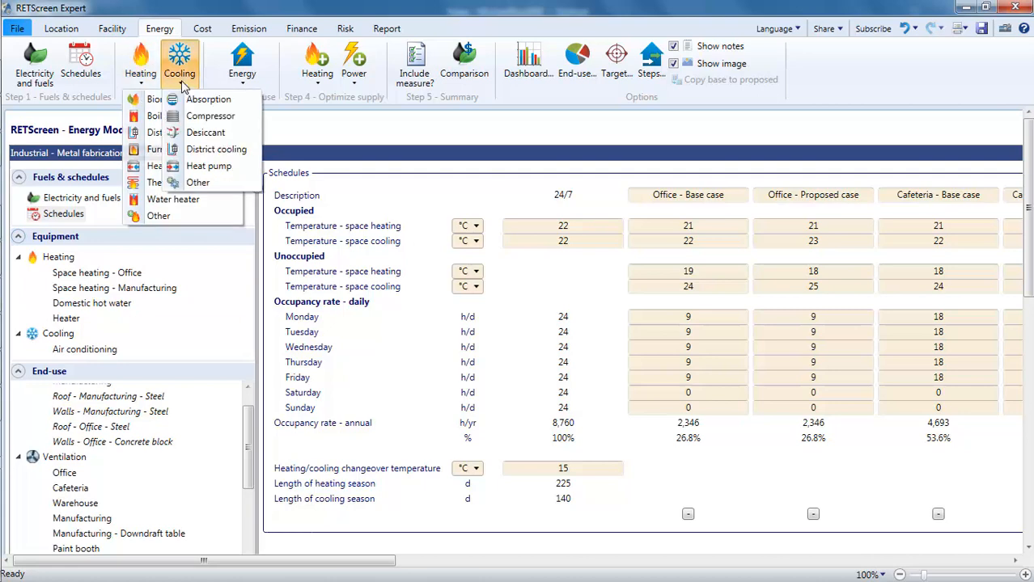
click(242, 84)
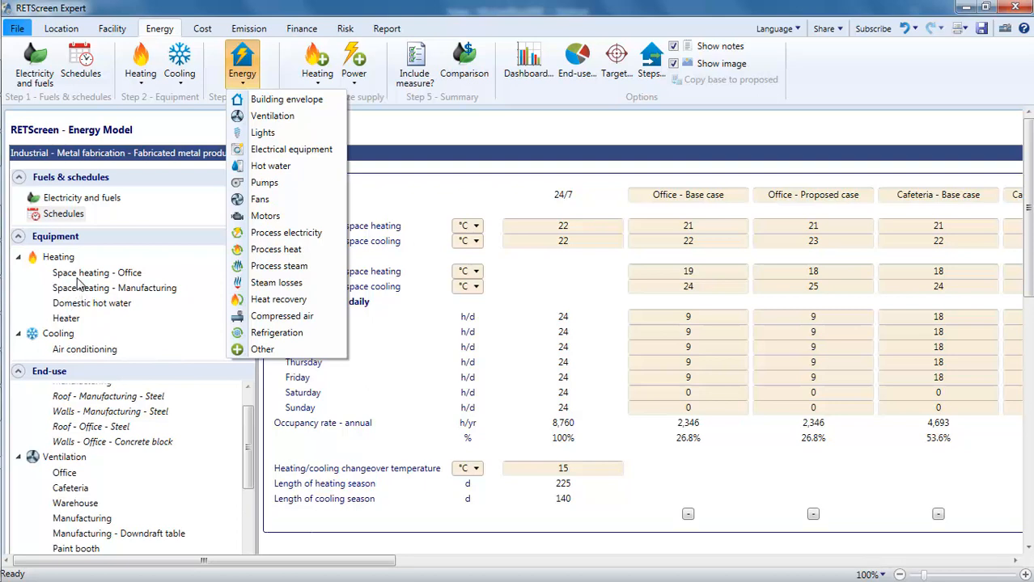
Check the base case heating system options of the office ventilation and view the office space heating system.
click(71, 476)
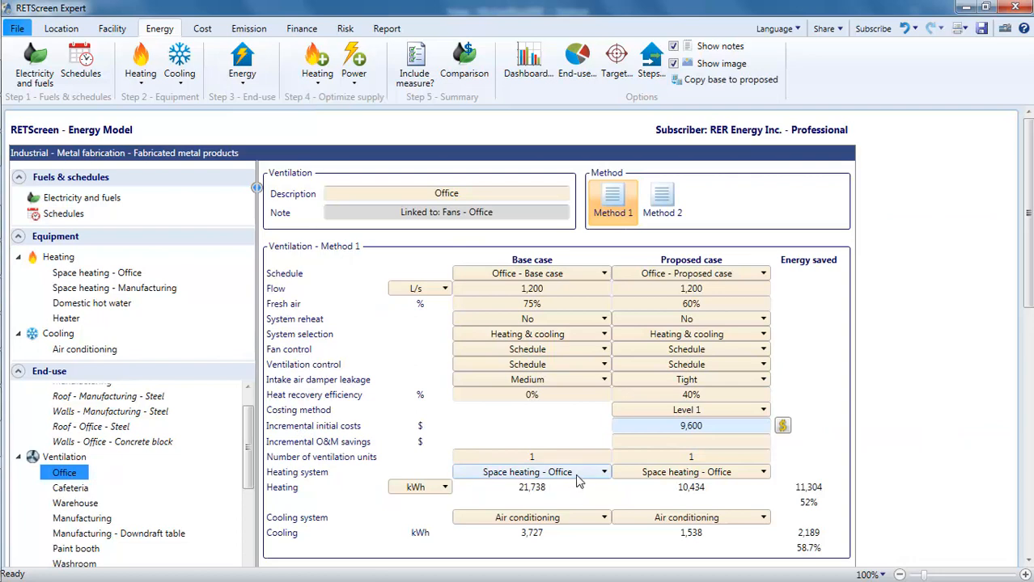
click(579, 480)
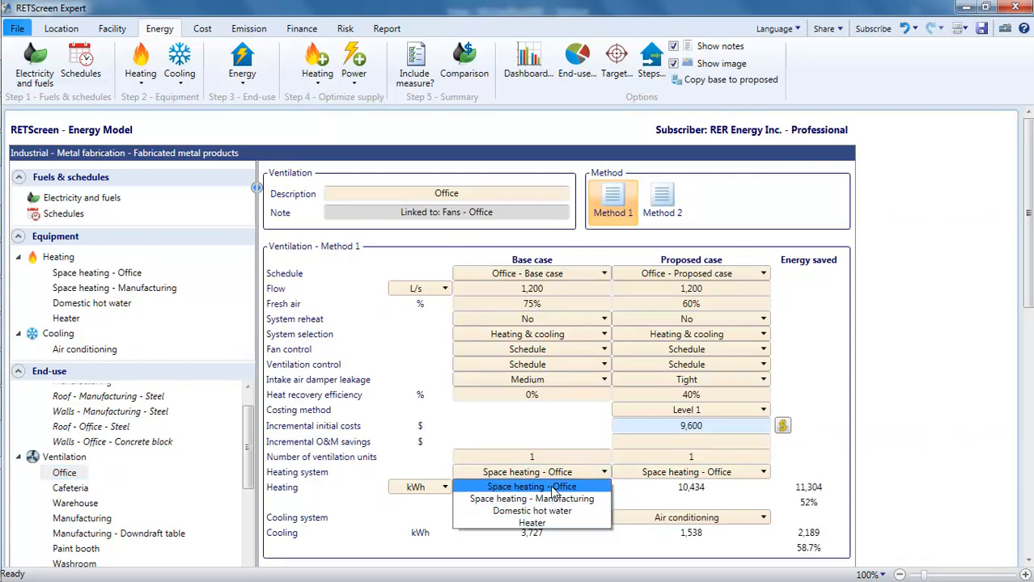
click(129, 277)
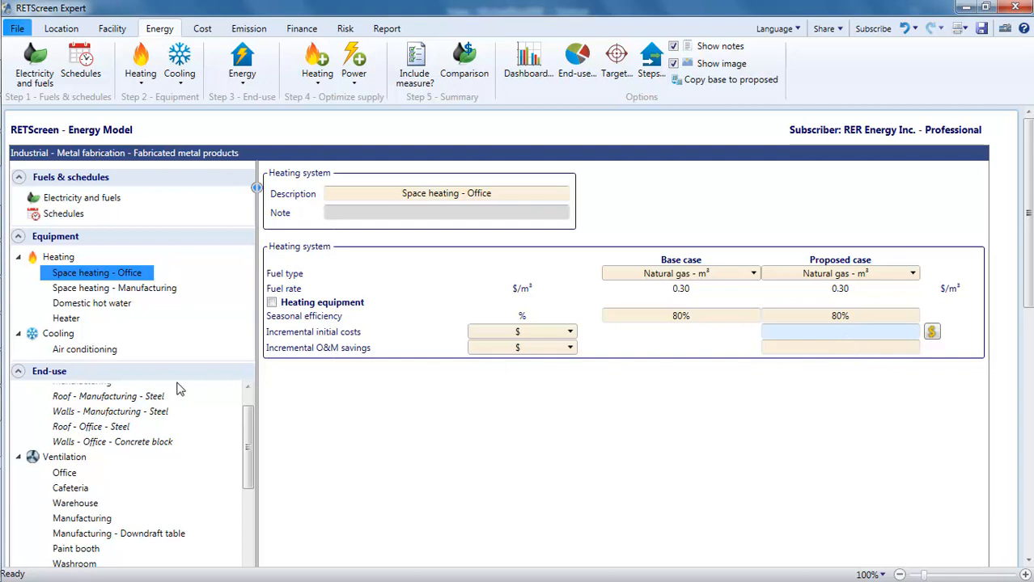
Show and hide the optional cooling equipment and refrigerant inputs of the air conditioning system.
click(91, 350)
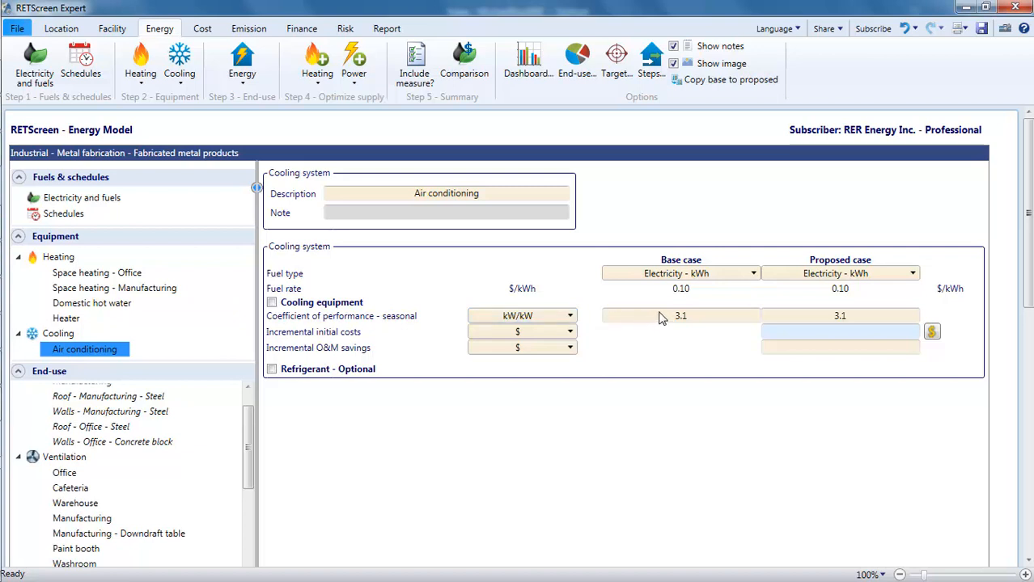
click(703, 314)
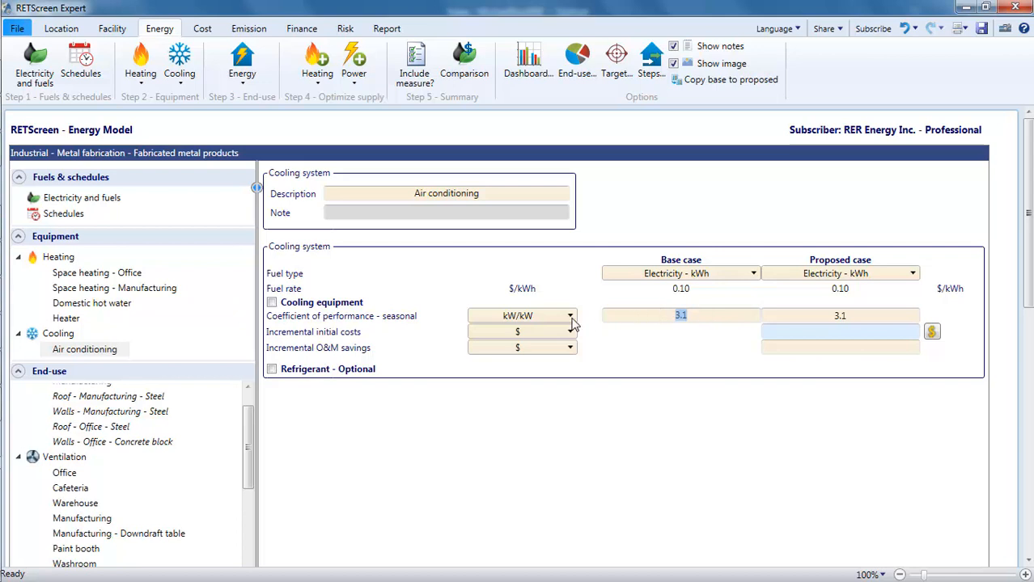
click(271, 304)
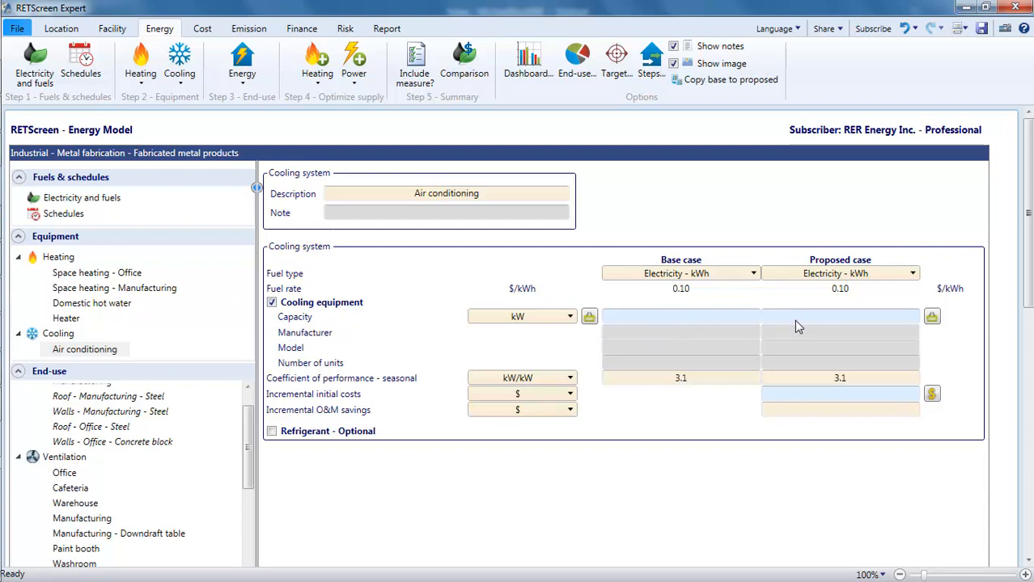
click(272, 303)
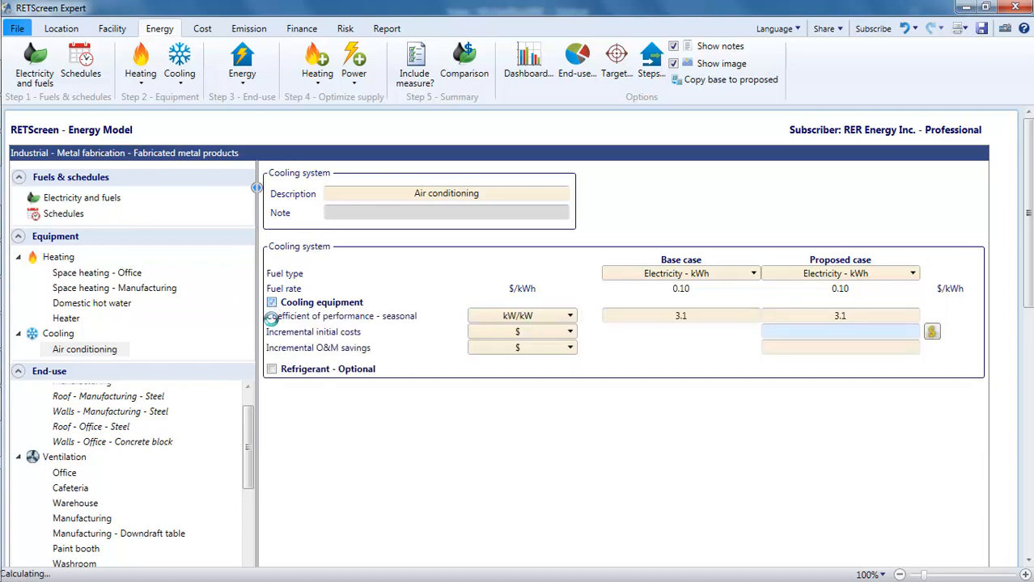
click(272, 369)
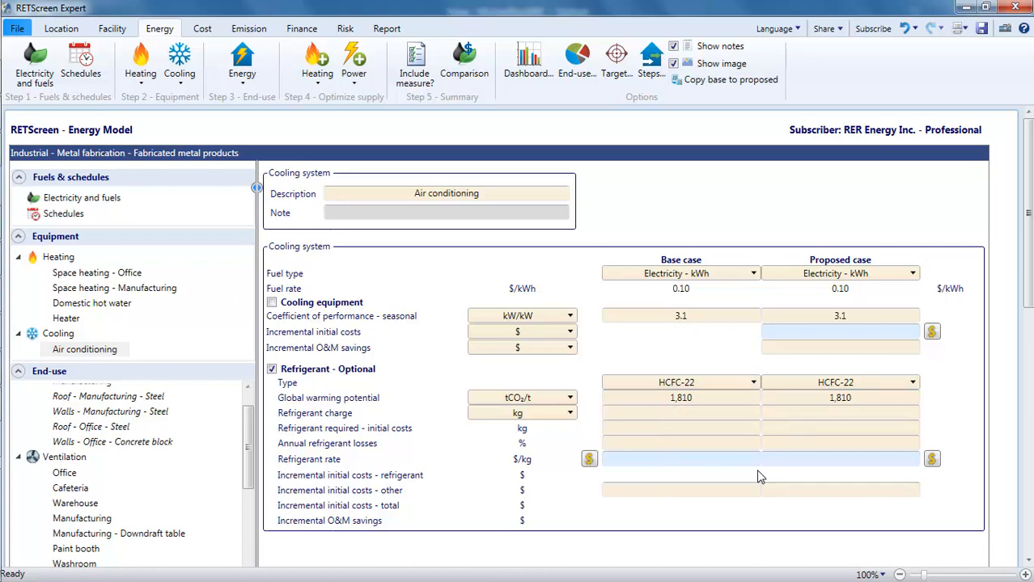
click(271, 369)
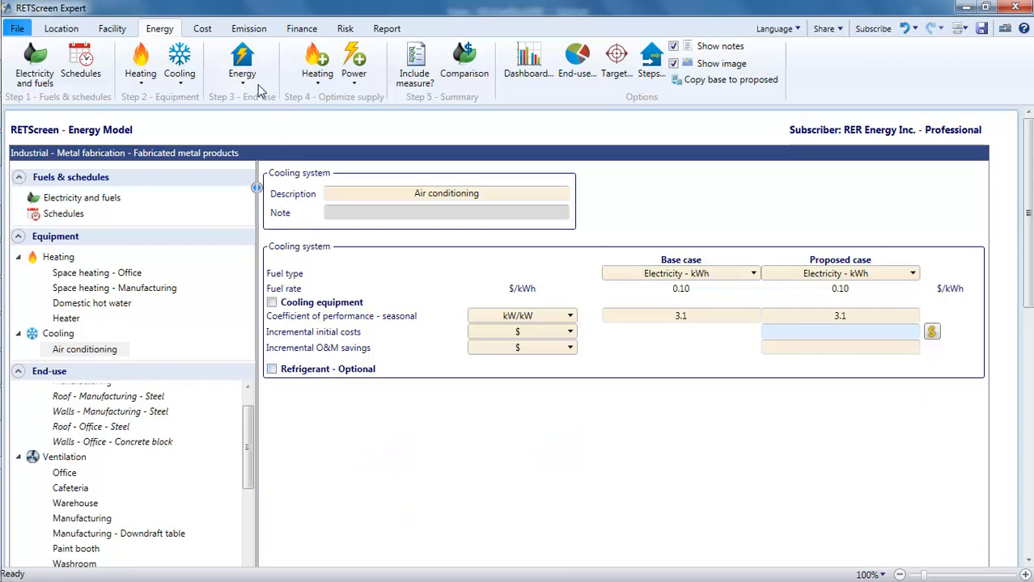
Review the end-use categories, then view the building envelope summary and open the office envelope from it.
click(242, 64)
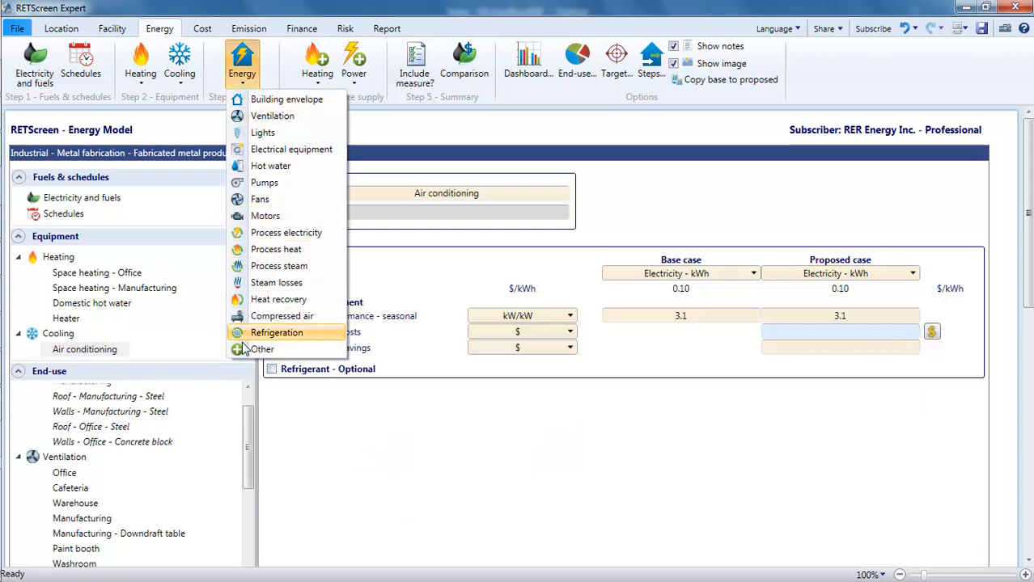
click(276, 79)
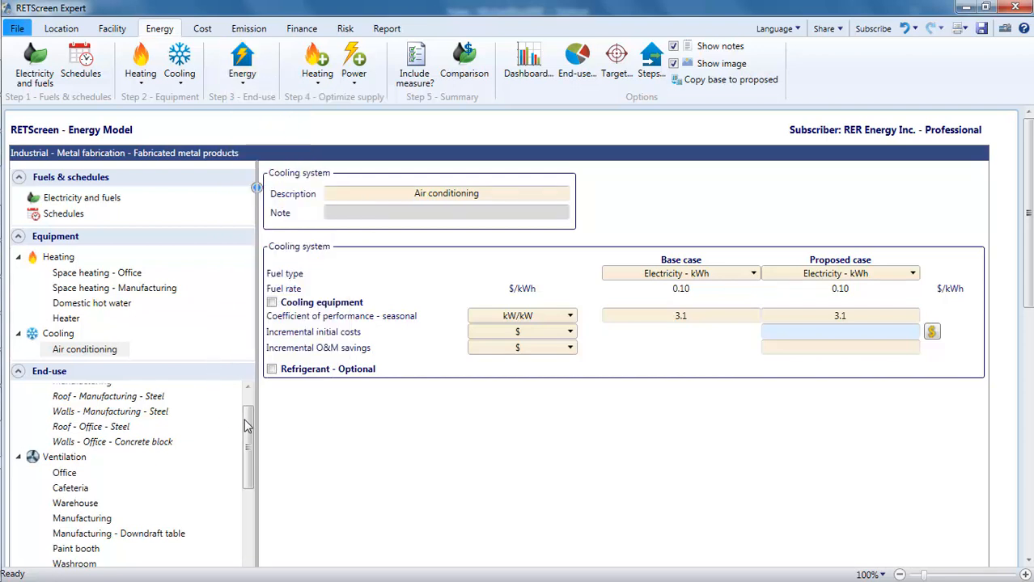
drag(247, 419, 247, 403)
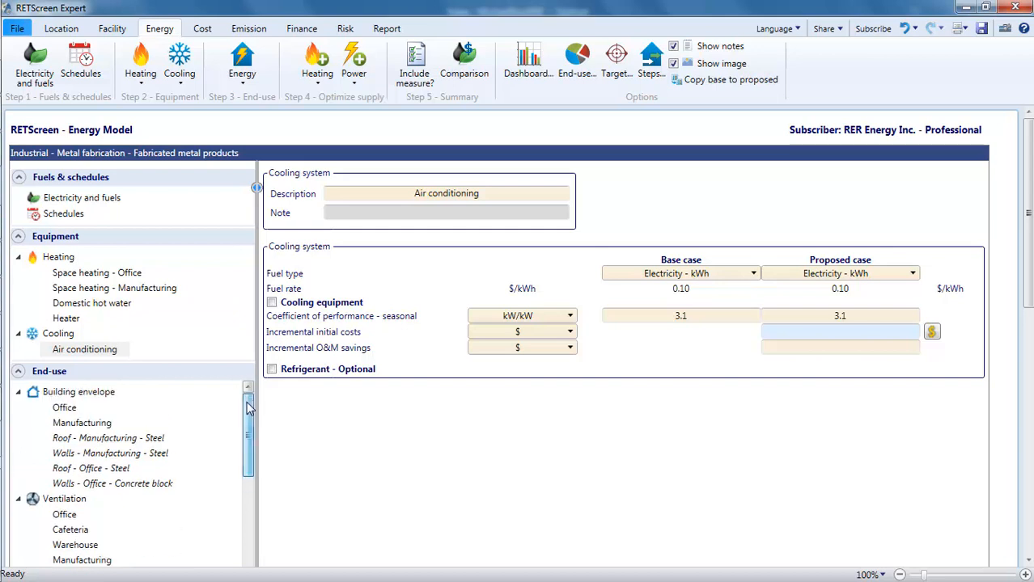
click(94, 397)
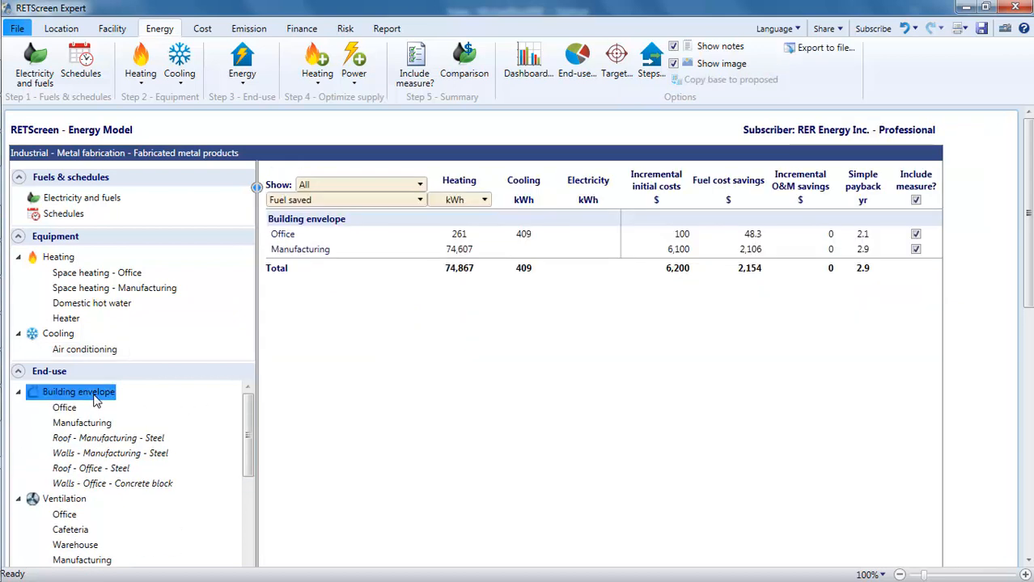
click(284, 240)
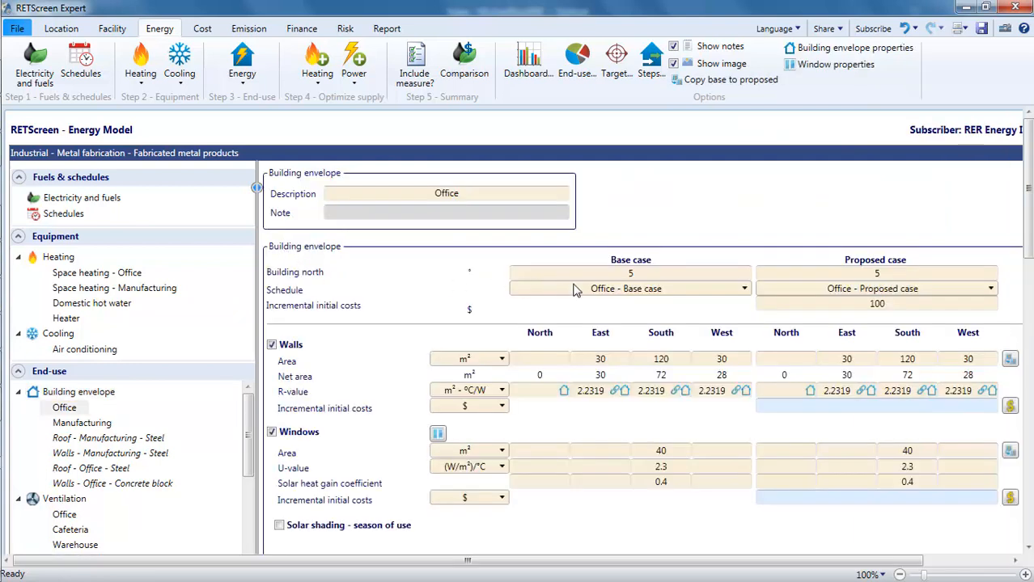
Examine the office building envelope's schedule, walls, windows, doors, roof, floor and natural air infiltration inputs.
click(618, 290)
click(620, 293)
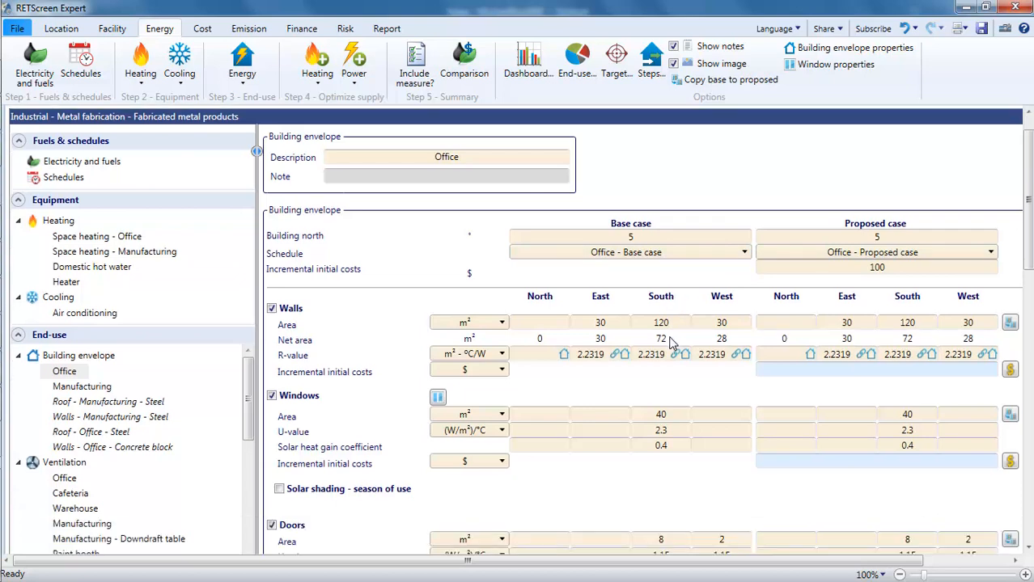
scroll(669, 343, down, 5)
scroll(669, 346, down, 3)
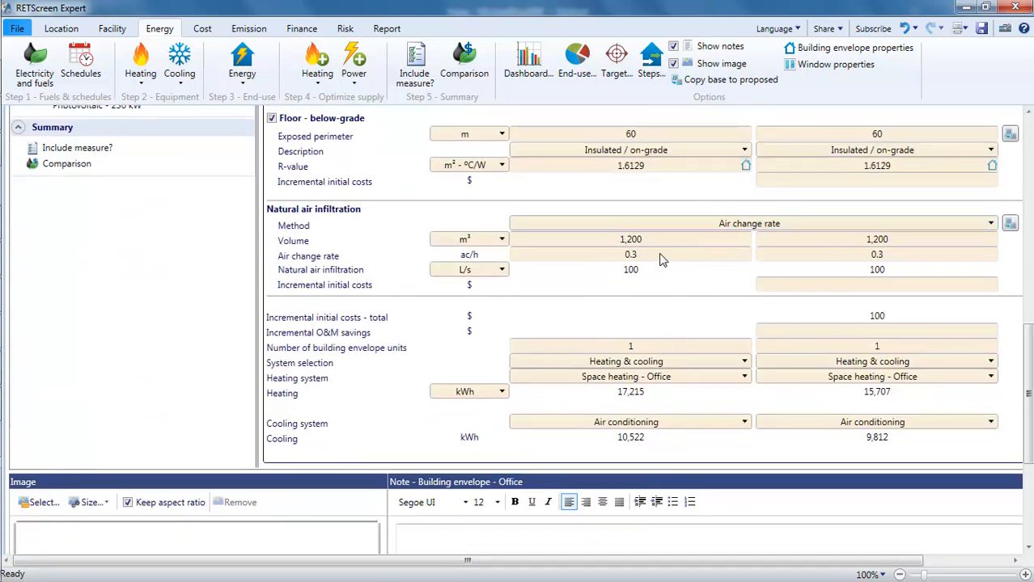
scroll(660, 257, up, 5)
scroll(655, 259, up, 3)
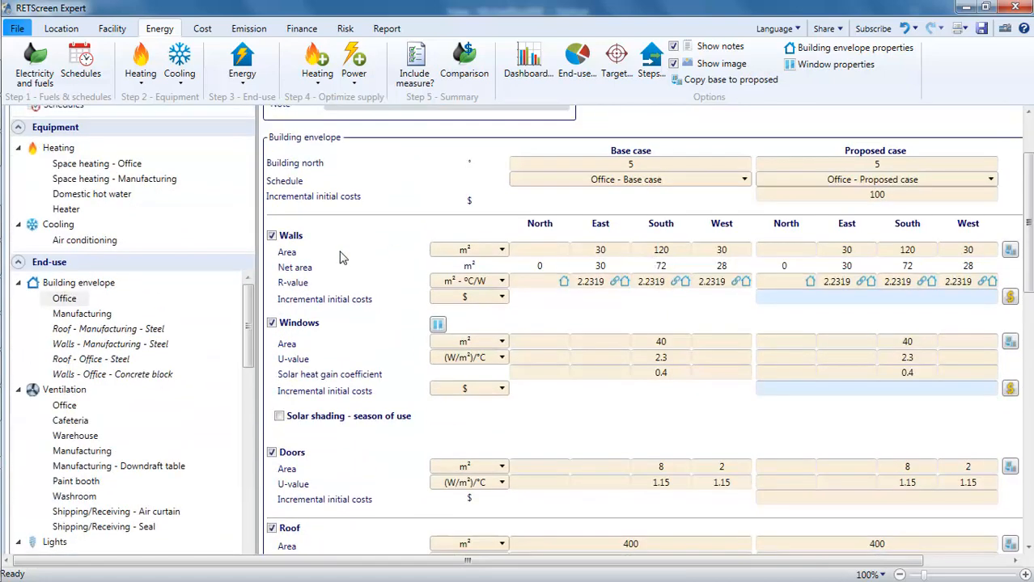
scroll(293, 473, down, 3)
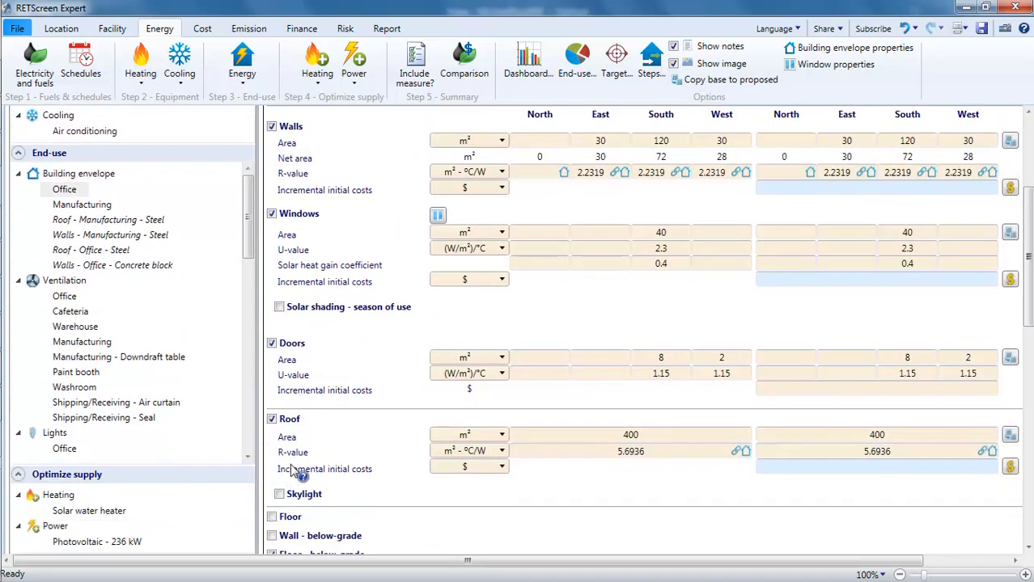
scroll(301, 500, down, 3)
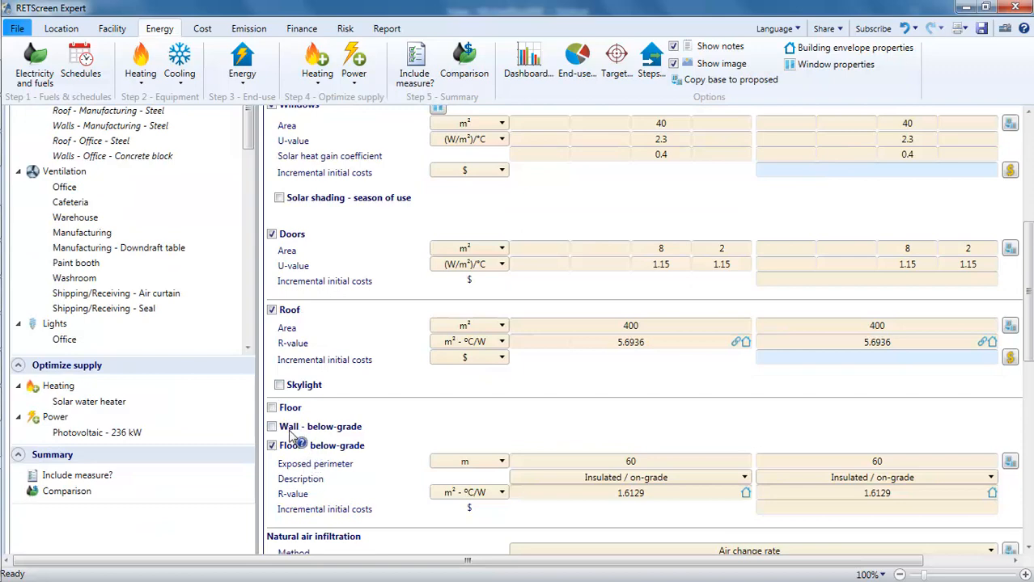
scroll(364, 466, up, 8)
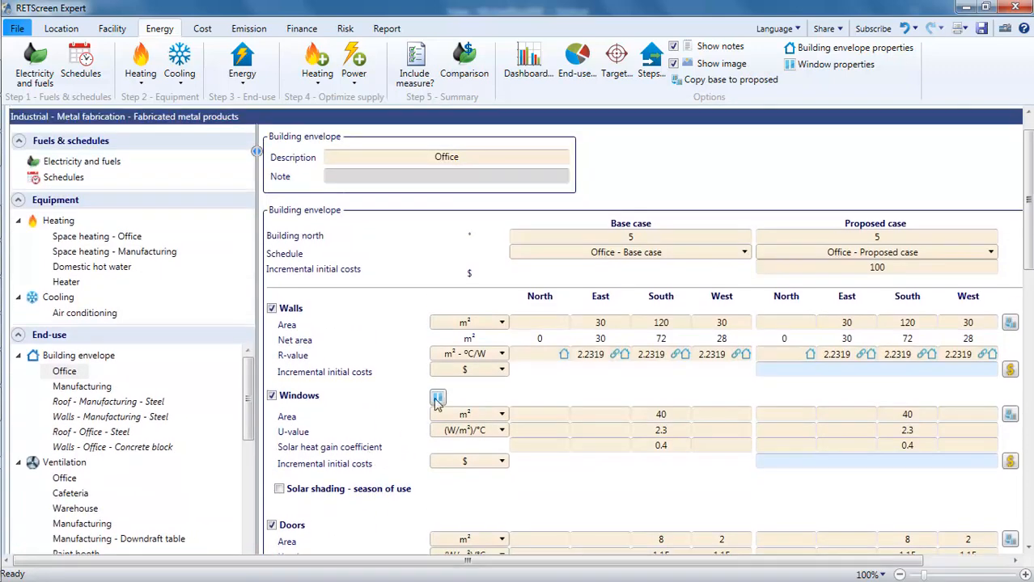
Switch the office wall R-value unit to ft² - °F/(Btu/h), then (W/m²)/°C, and back to m² - °C/W.
click(487, 356)
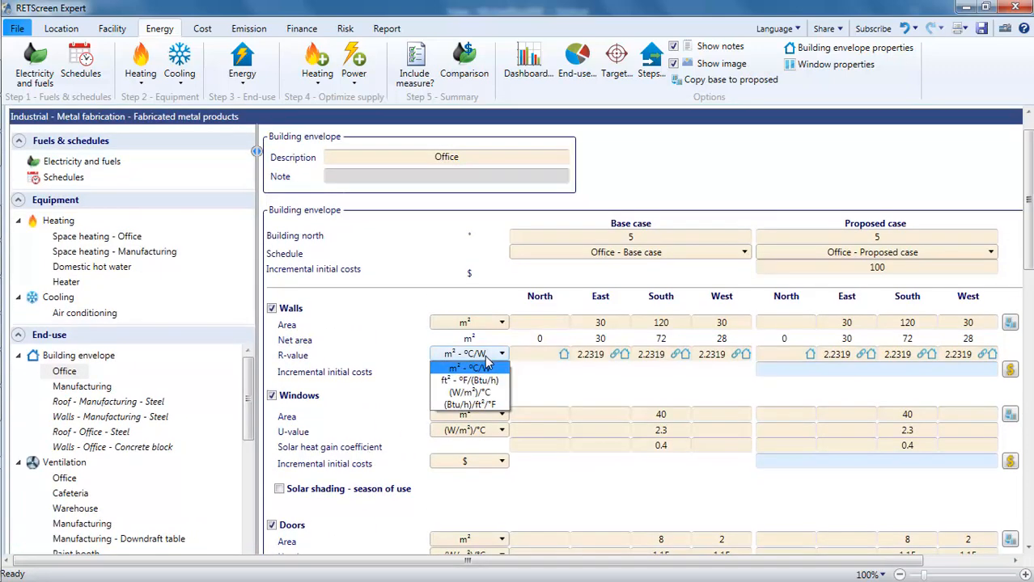
click(484, 380)
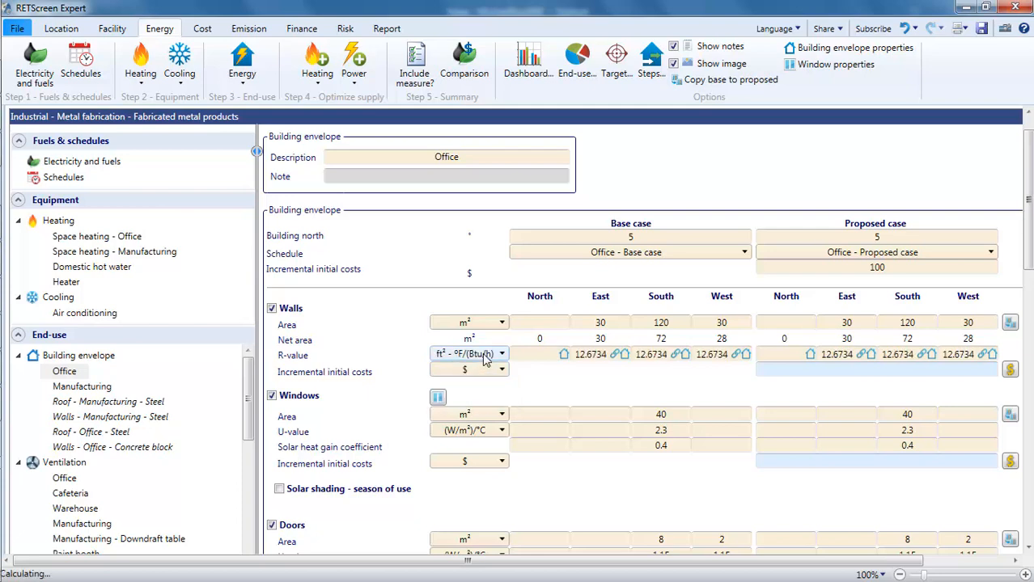
click(486, 356)
click(481, 394)
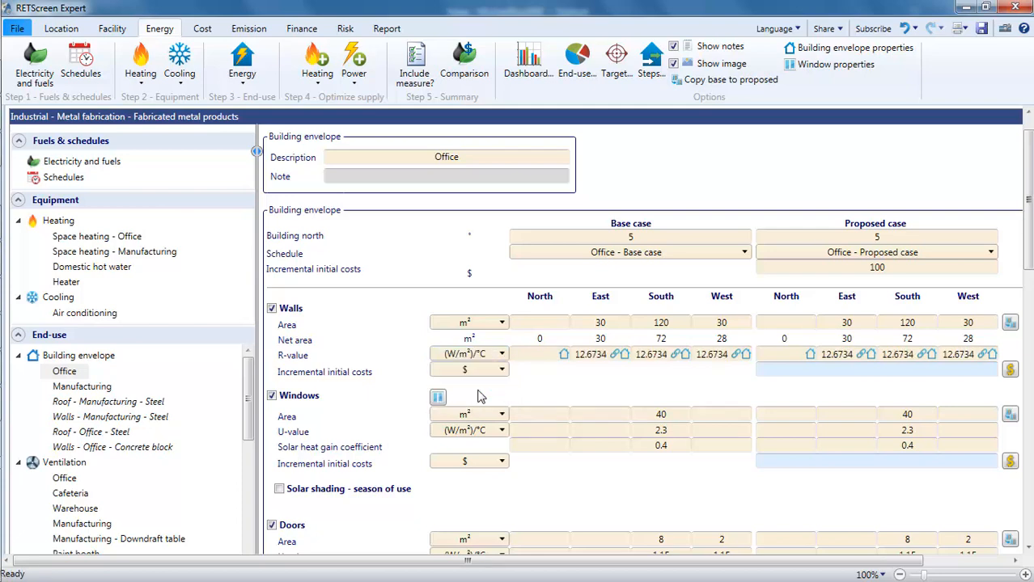
click(483, 361)
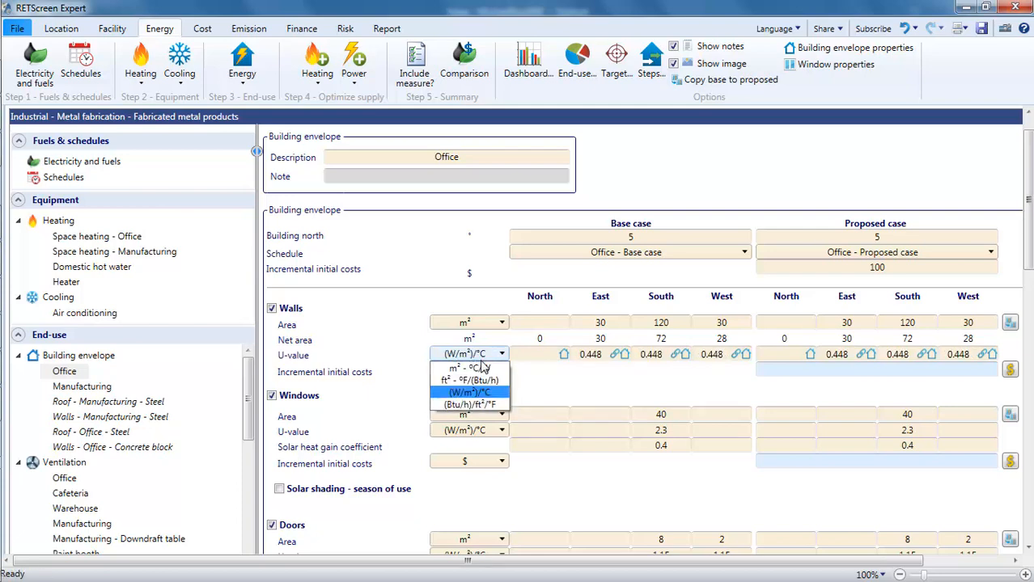
click(483, 377)
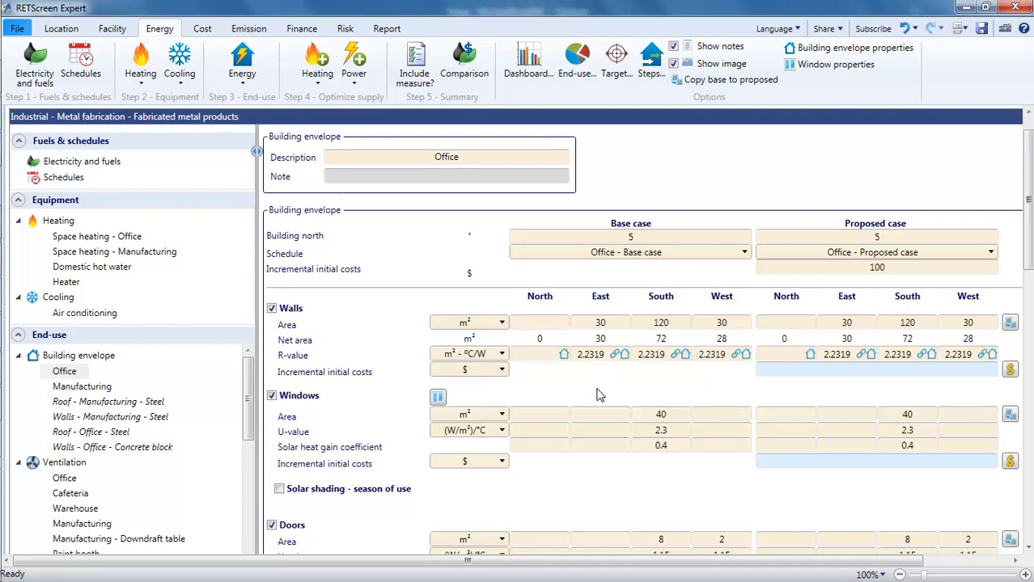
Show and hide the solar shading inputs for the office windows.
scroll(593, 395, down, 1)
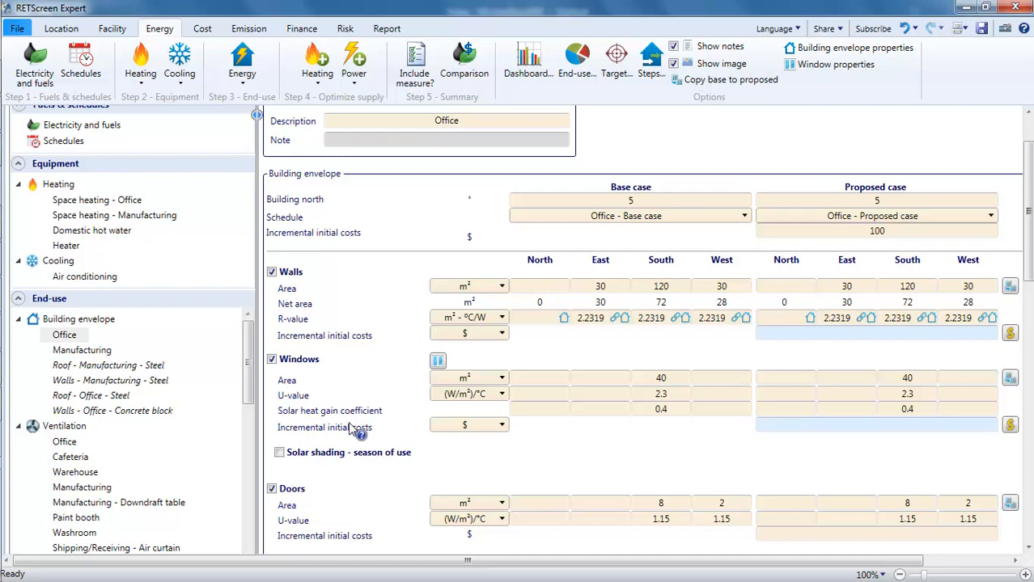
click(279, 453)
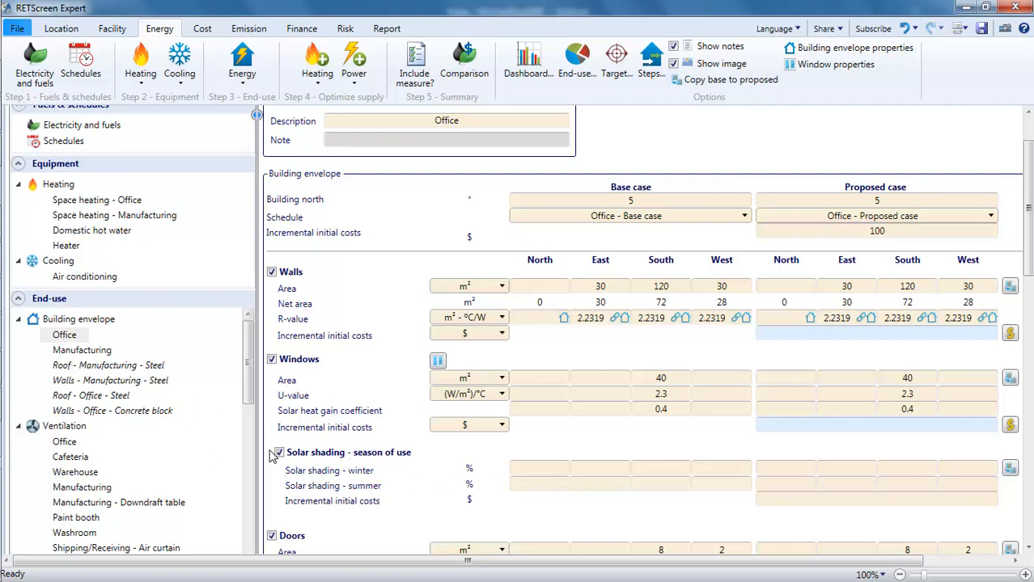
click(279, 453)
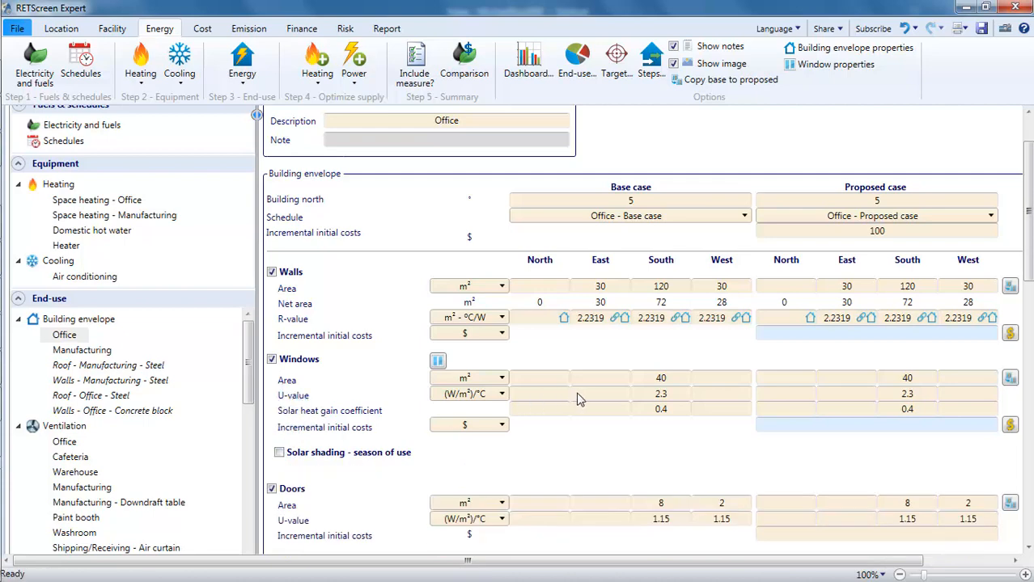
Create a new window properties item for the office windows and open it to view its base and proposed case inputs.
click(607, 396)
click(437, 361)
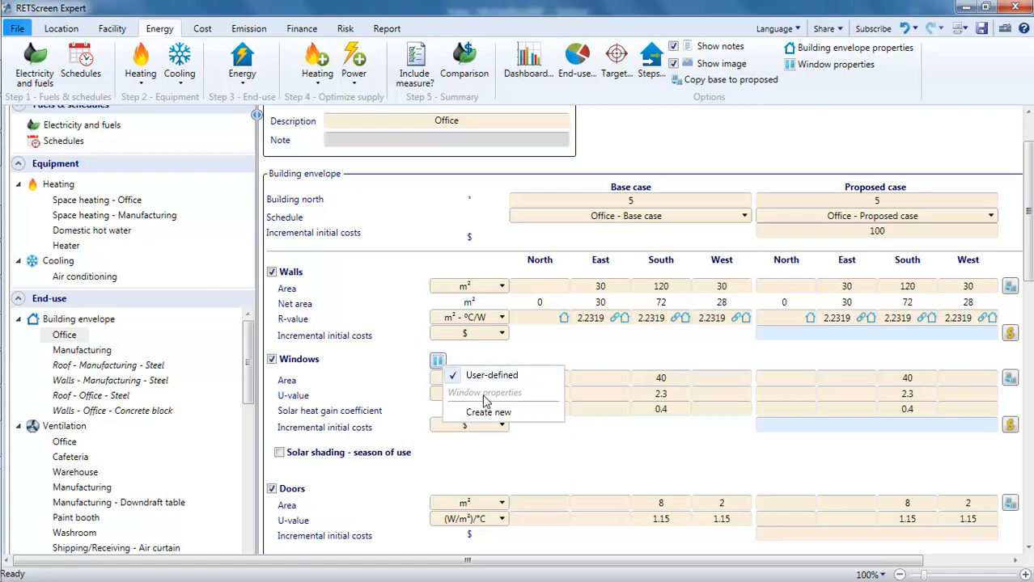
click(488, 414)
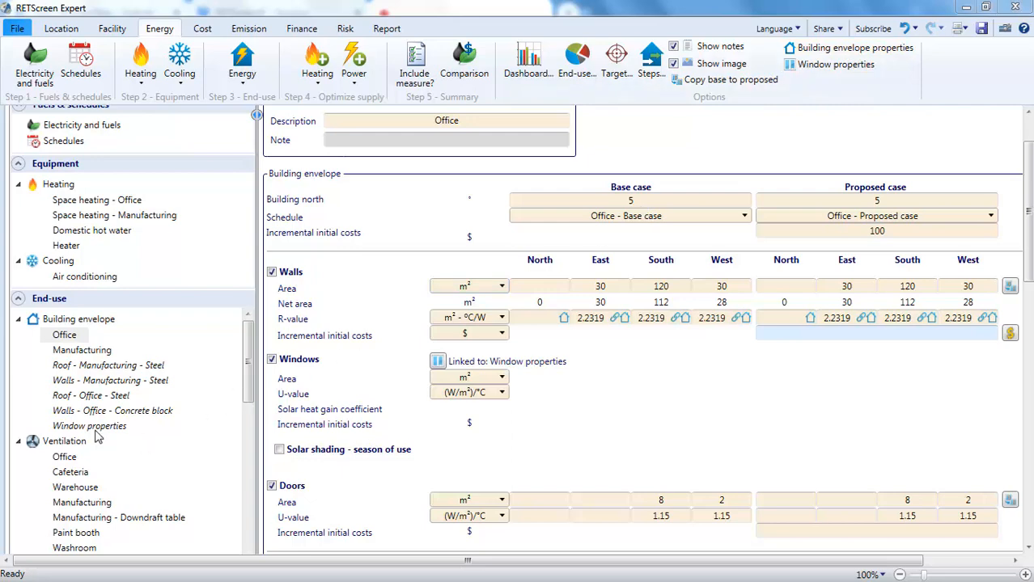
click(95, 433)
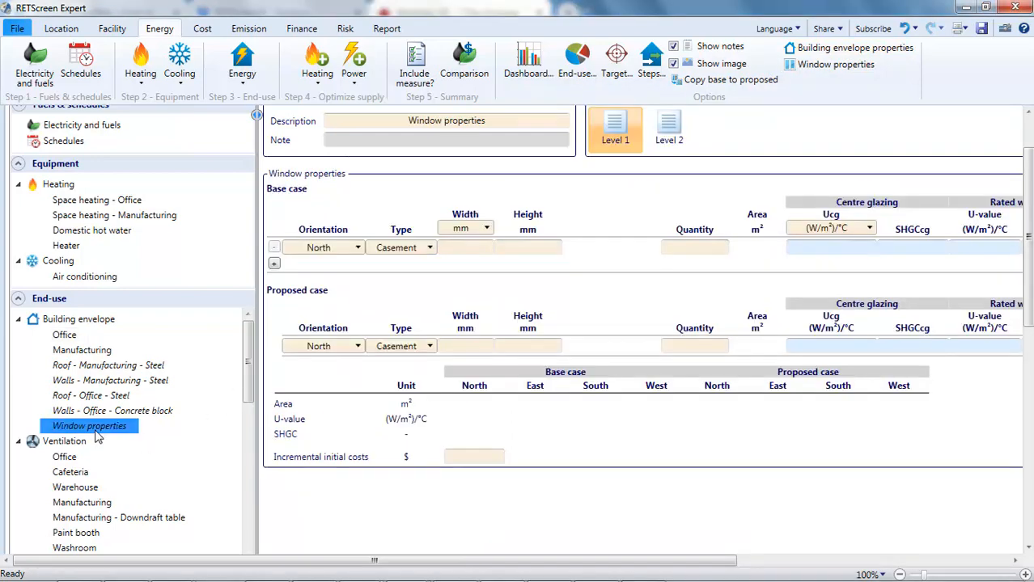
scroll(627, 312, down, 2)
scroll(628, 312, up, 3)
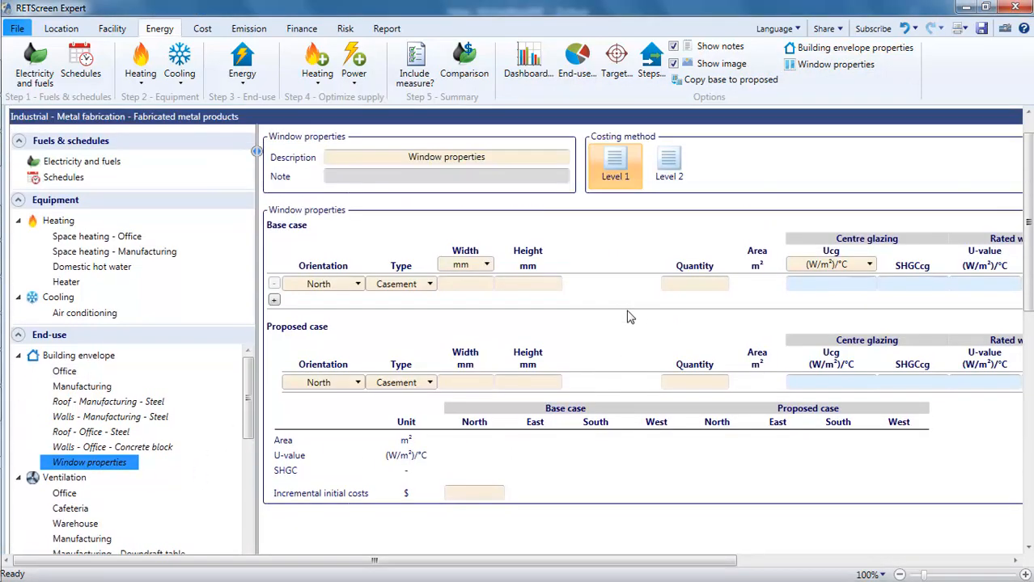
Open the product database for the base case window, close it without choosing a product, and review the remaining window properties inputs.
drag(520, 561, 792, 560)
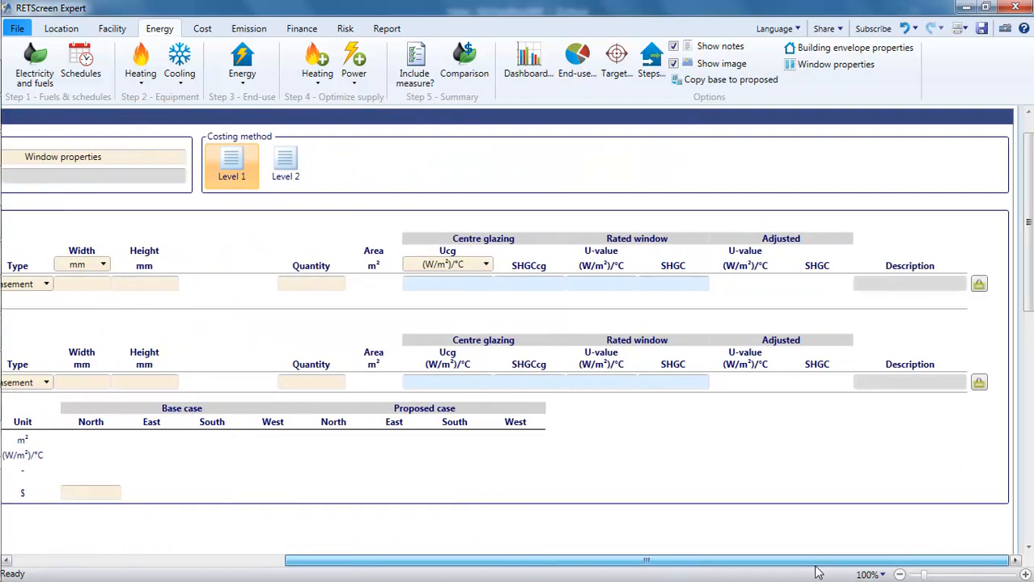
click(979, 283)
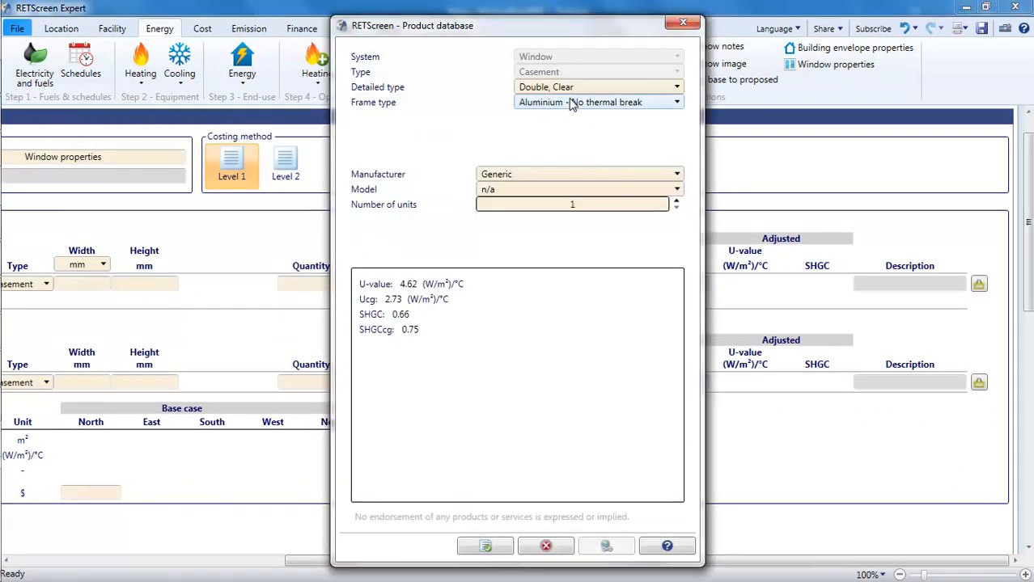
click(682, 22)
drag(776, 561, 545, 561)
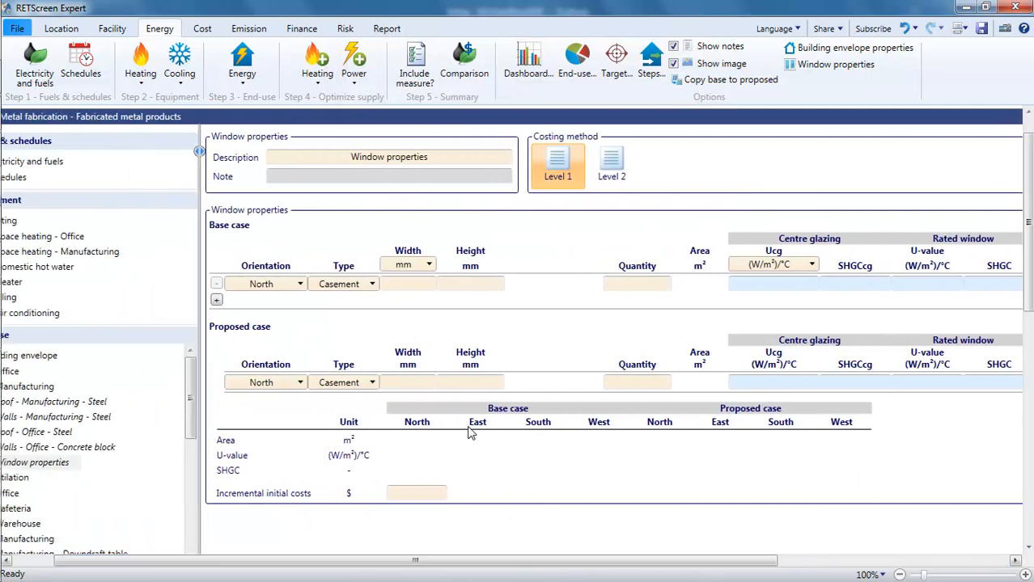
scroll(470, 433, down, 3)
scroll(460, 427, up, 3)
drag(427, 560, 230, 562)
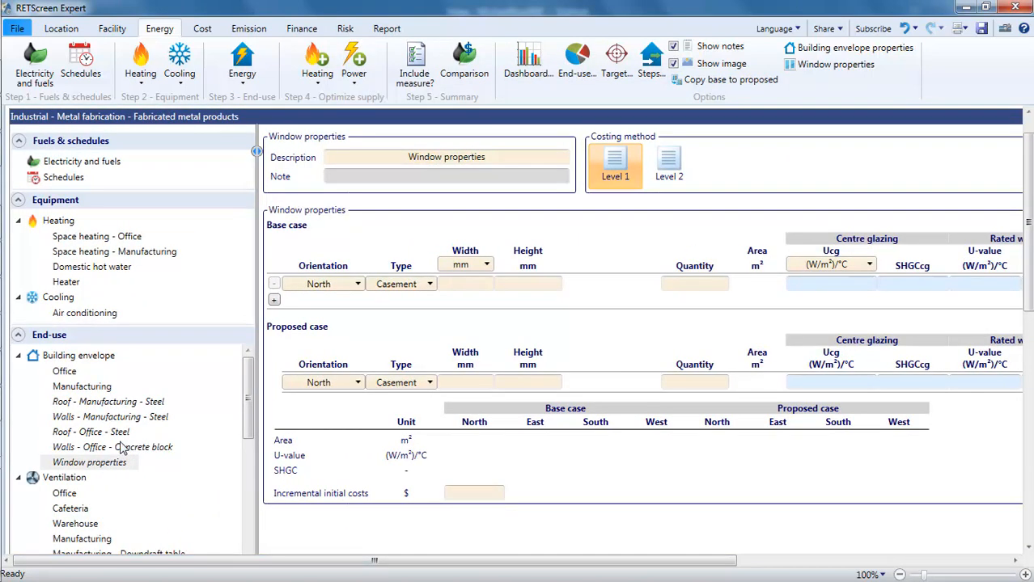
Open the Roof - Manufacturing - Steel properties and examine its layers, thicknesses, conductivities, envelope penetrations and effective R-value.
click(65, 407)
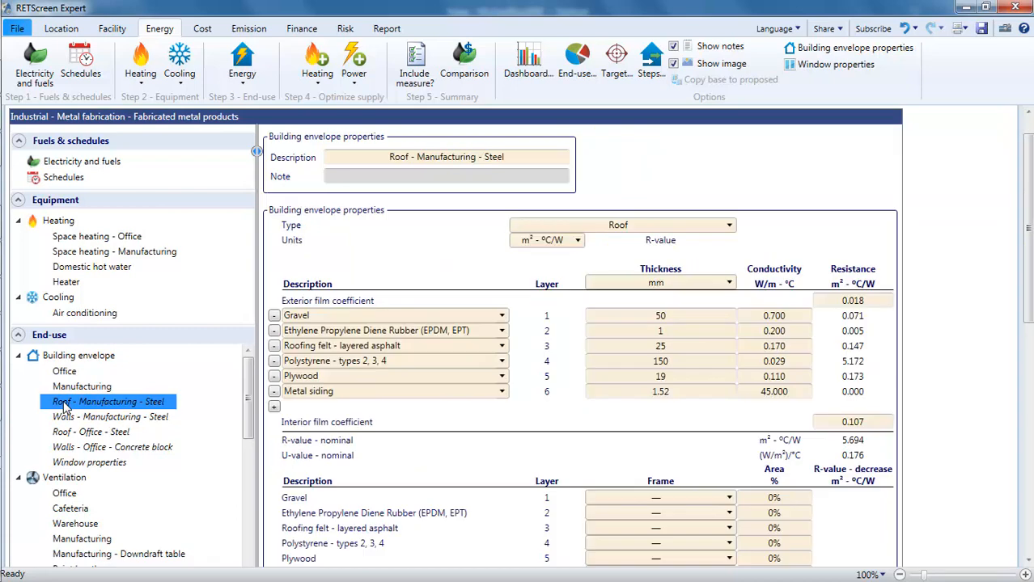
scroll(388, 315, down, 5)
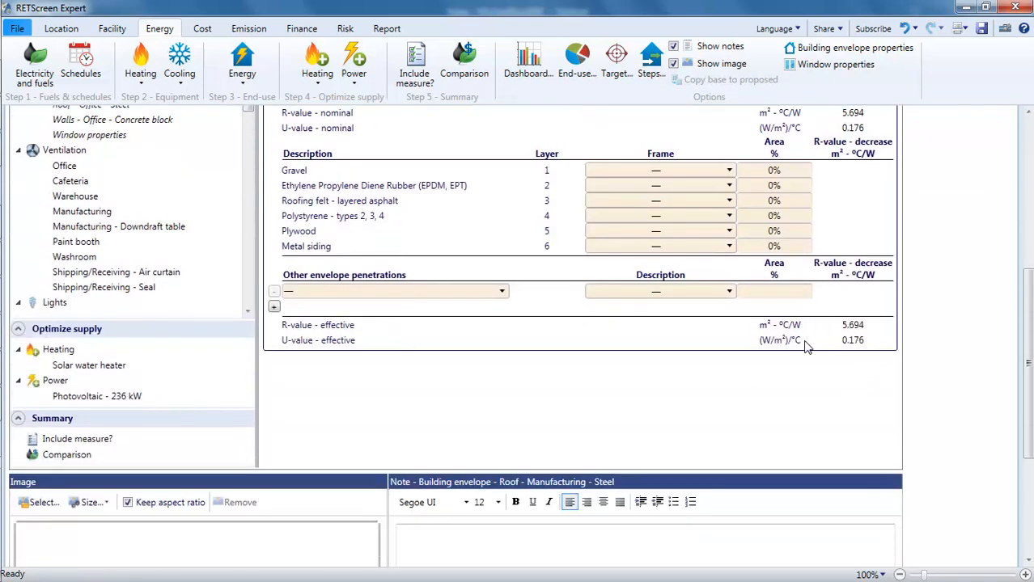
scroll(805, 343, up, 7)
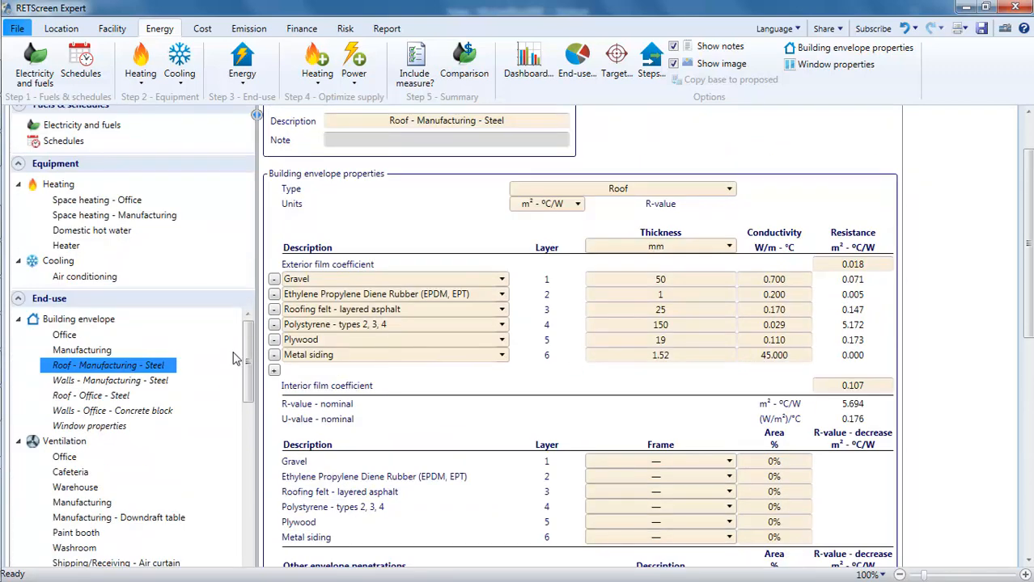
Open the manufacturing building envelope and examine its schedule, linked wall R-values, windows, doors and roof inputs.
click(91, 351)
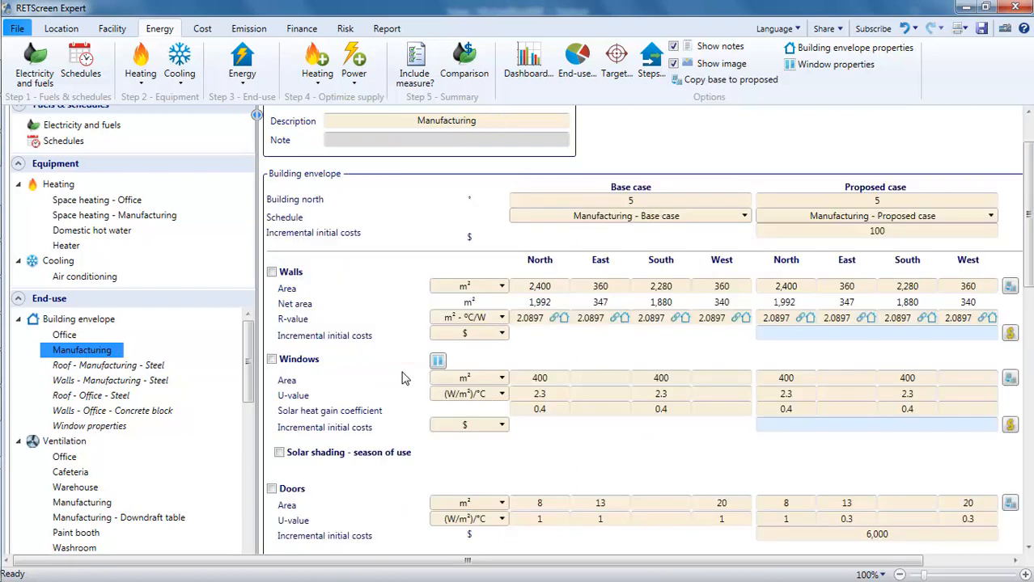
scroll(517, 437, down, 3)
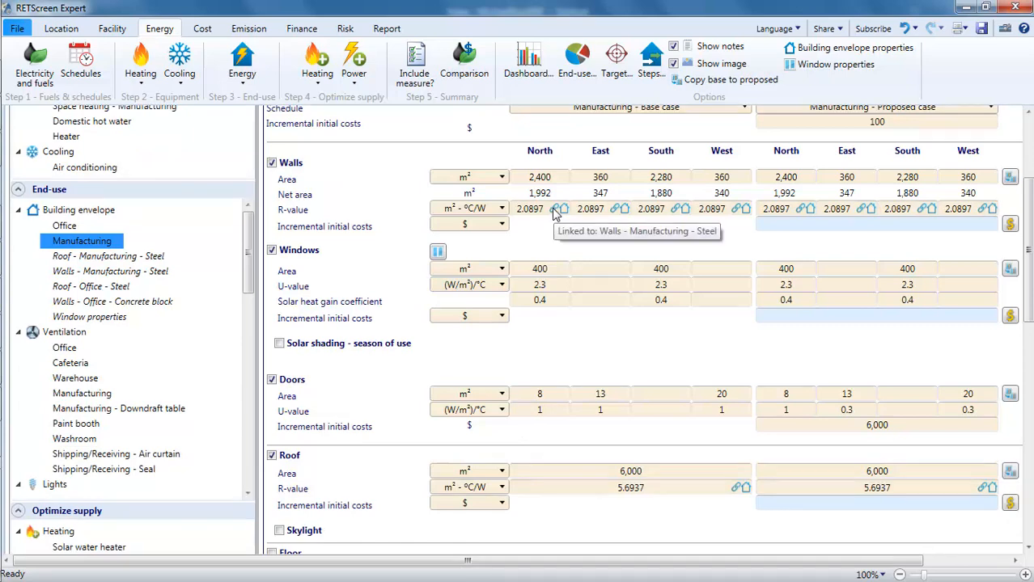
scroll(375, 390, down, 3)
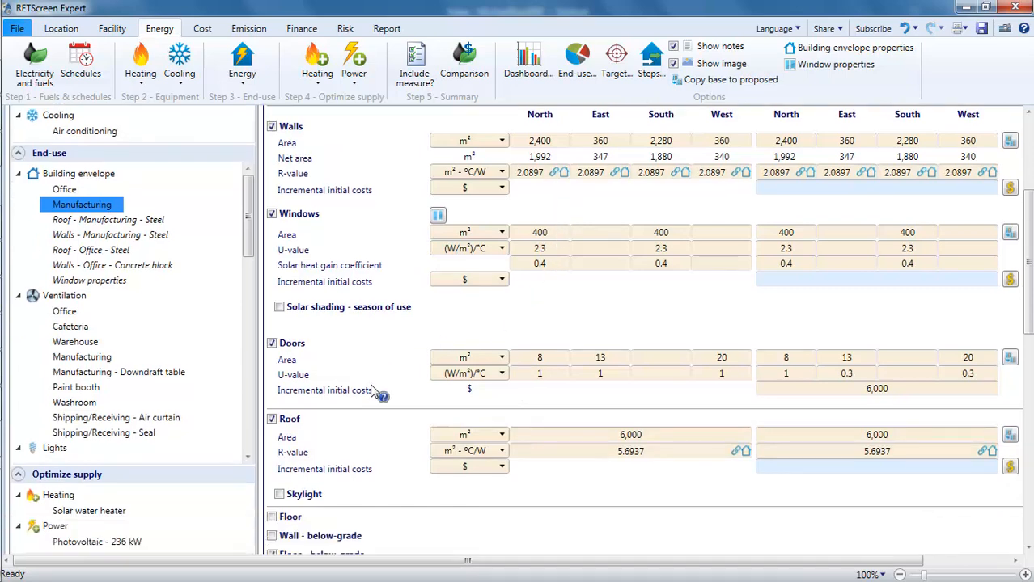
scroll(374, 390, down, 3)
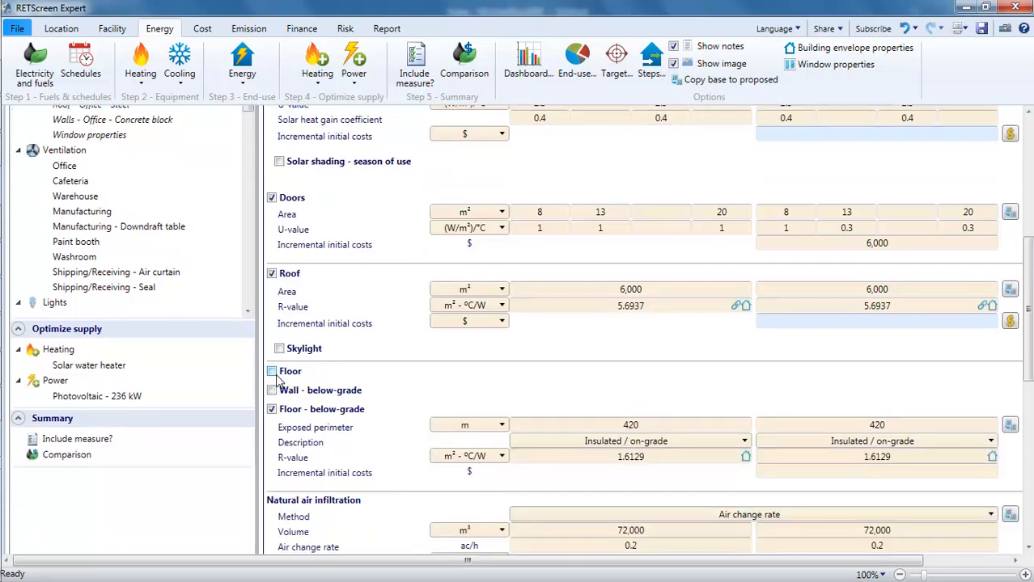
Show and hide the manufacturing envelope's Floor inputs, and examine its below-grade floor, natural air infiltration and heating inputs.
click(272, 373)
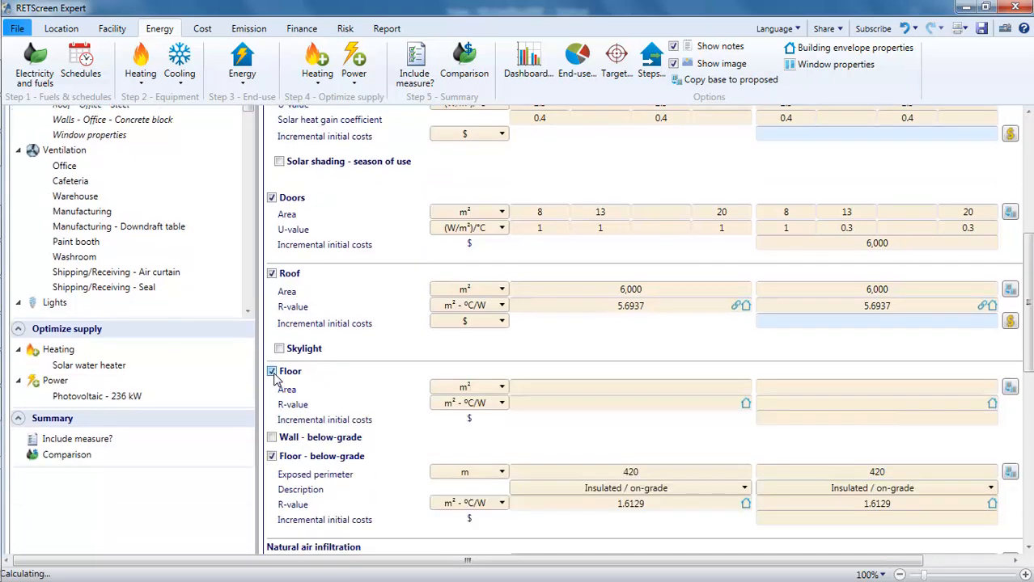
click(273, 373)
scroll(274, 380, down, 3)
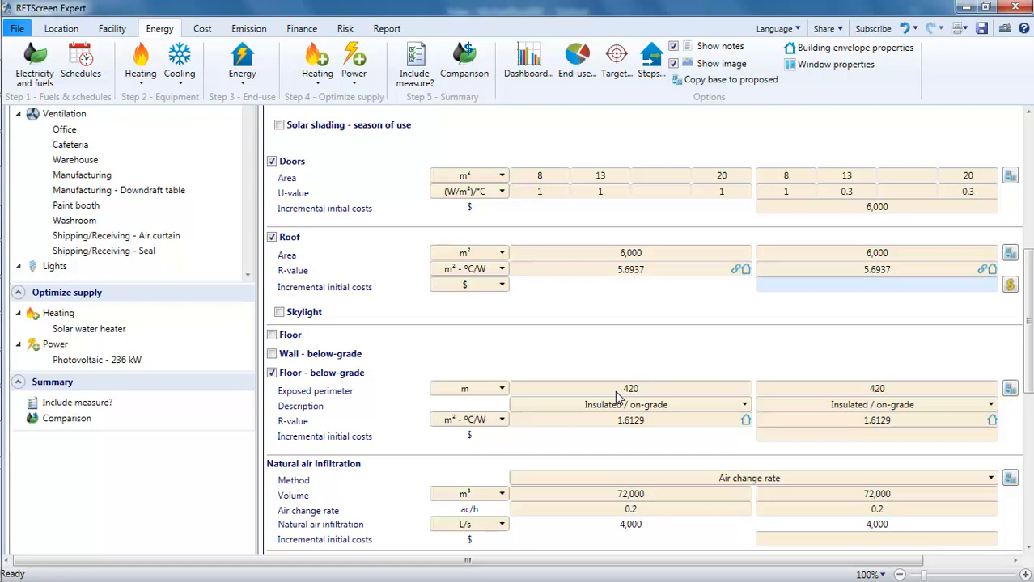
scroll(617, 396, down, 5)
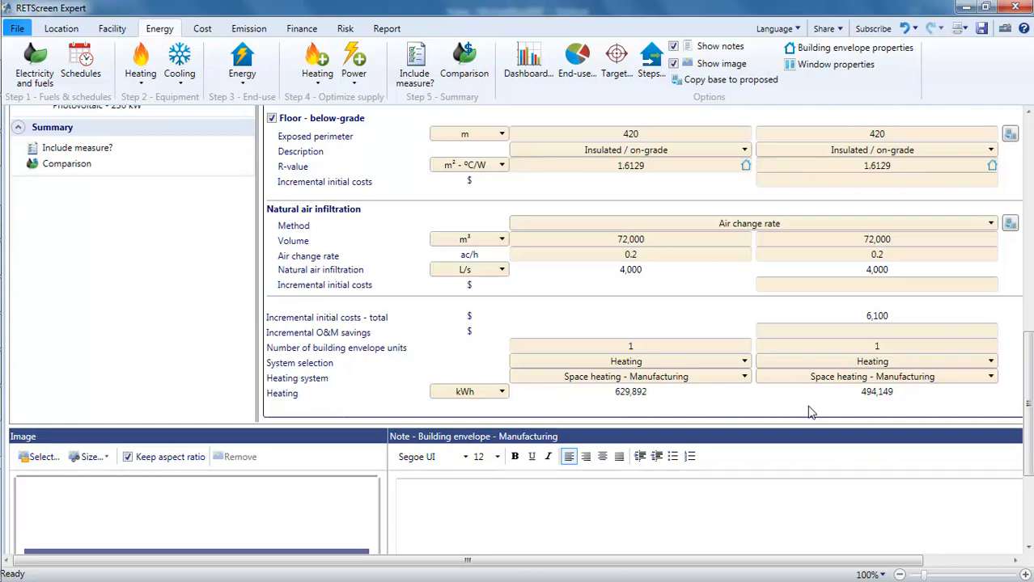
View the heating system options for the manufacturing envelope's base and proposed cases, keeping Space heating - Manufacturing.
click(718, 378)
click(720, 377)
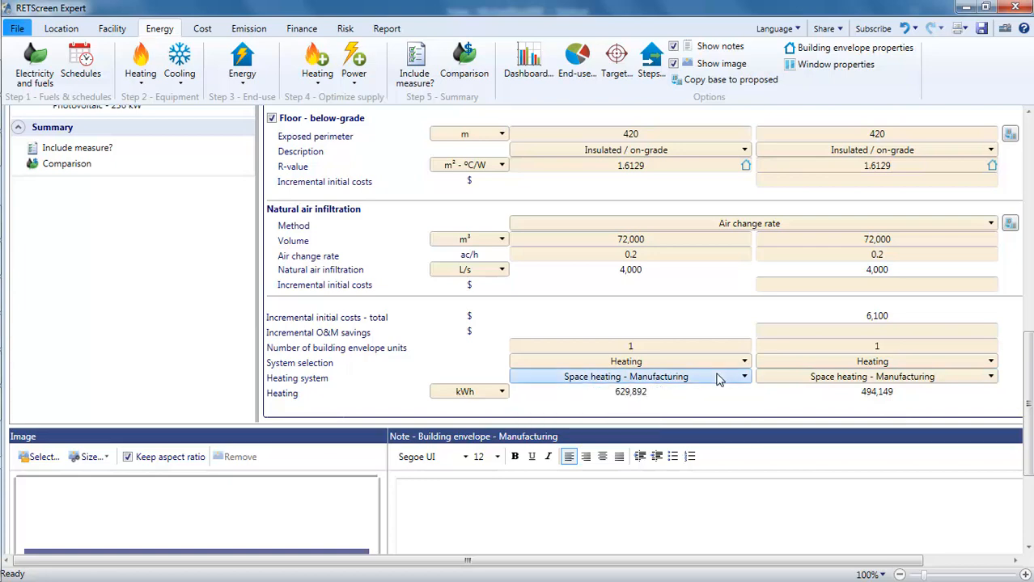
click(817, 380)
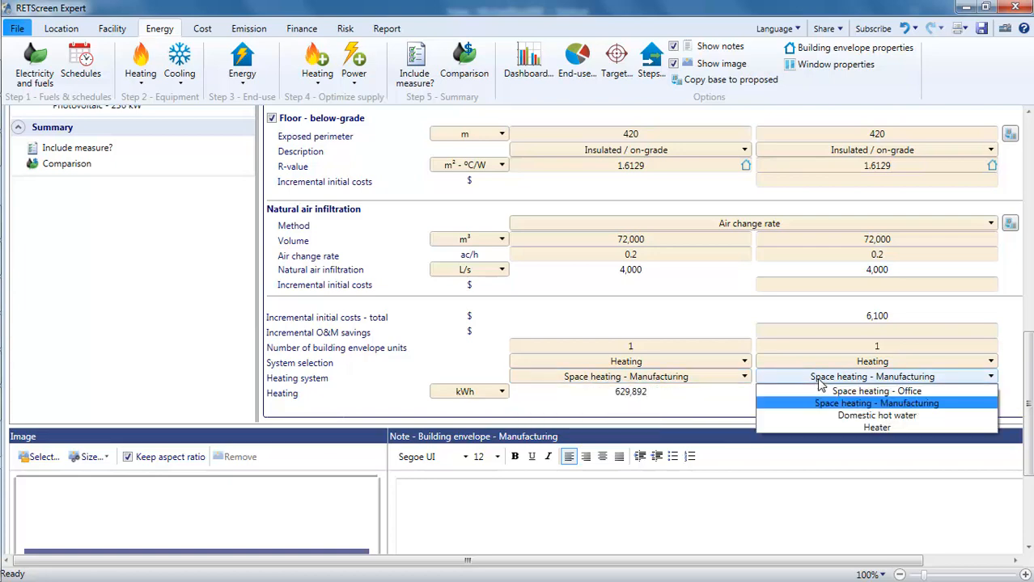
click(819, 383)
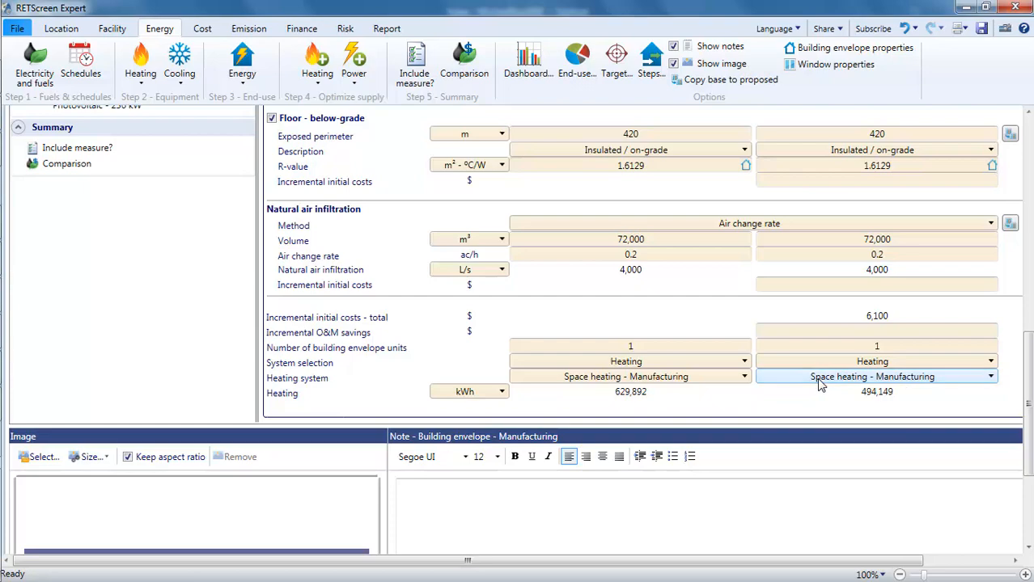
Open the office ventilation item and examine its base and proposed case flow, fresh air percentages and base case fan control options.
scroll(806, 380, up, 1)
scroll(809, 384, down, 1)
scroll(633, 317, up, 10)
scroll(46, 417, down, 3)
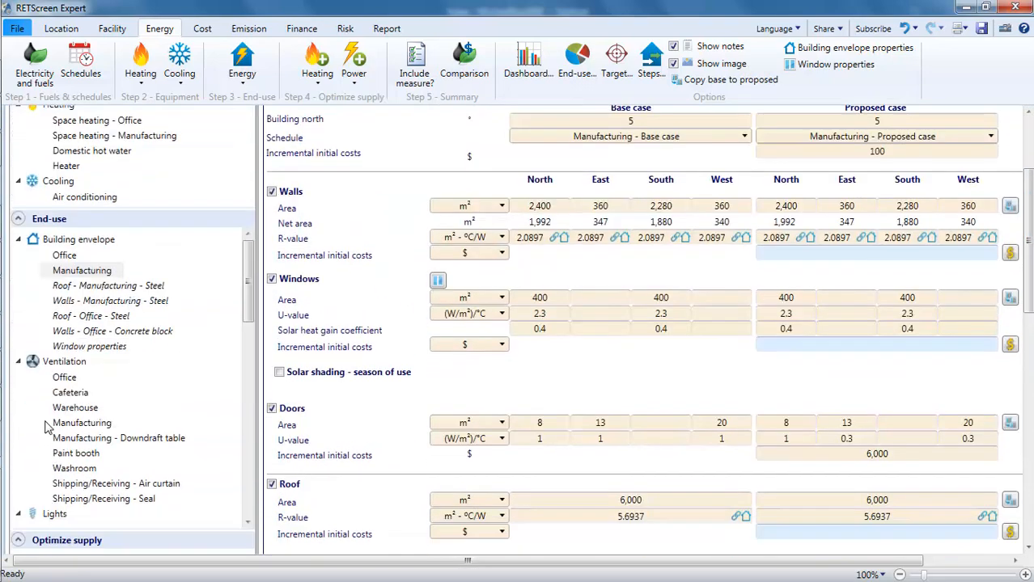
click(60, 380)
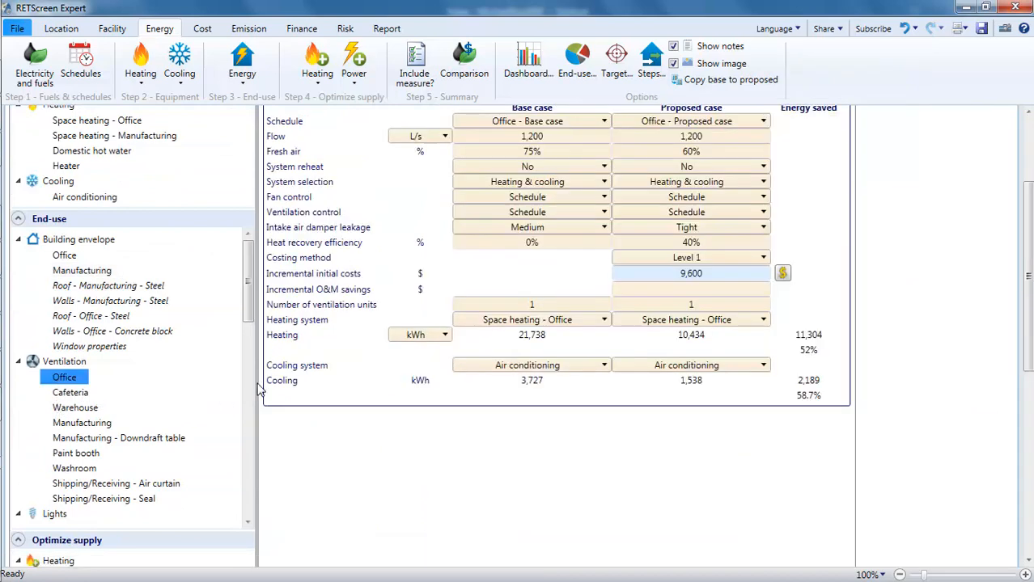
click(503, 209)
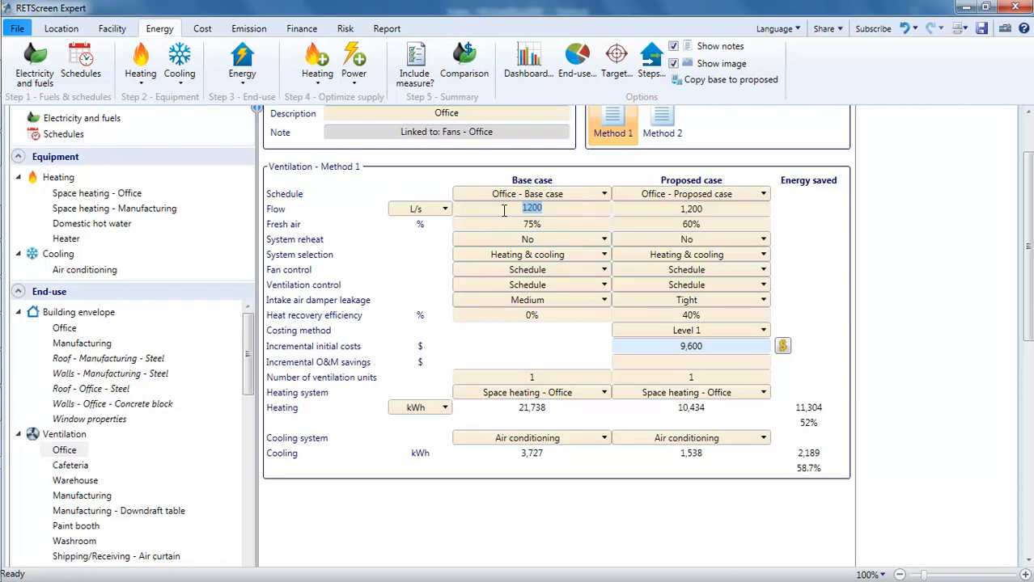
click(548, 227)
click(695, 225)
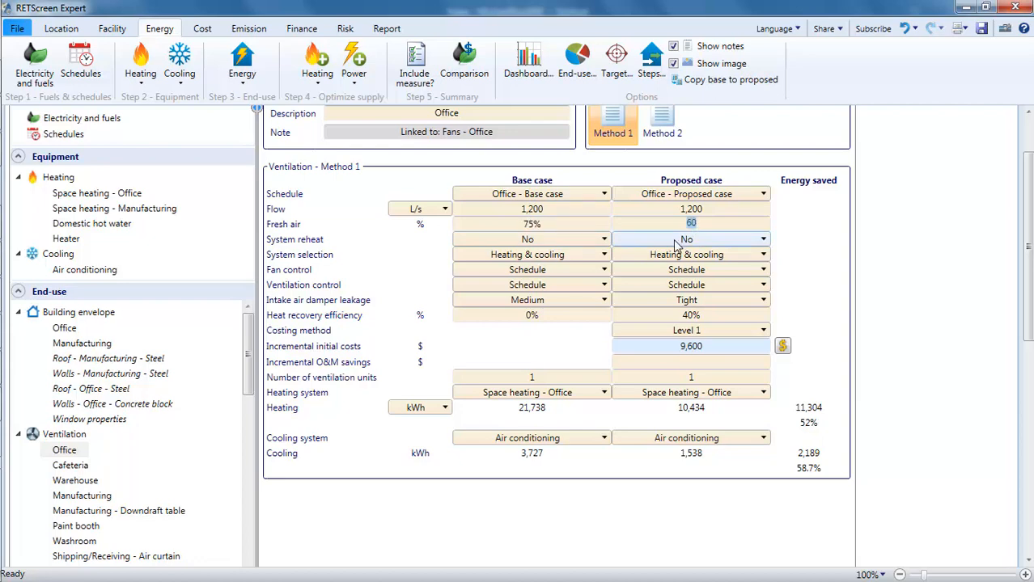
click(566, 275)
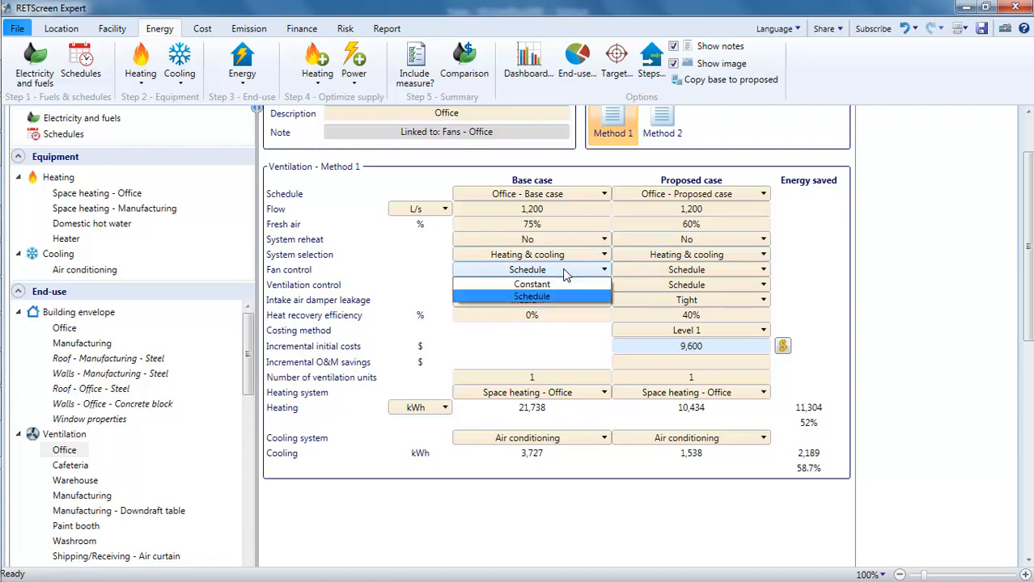
click(567, 275)
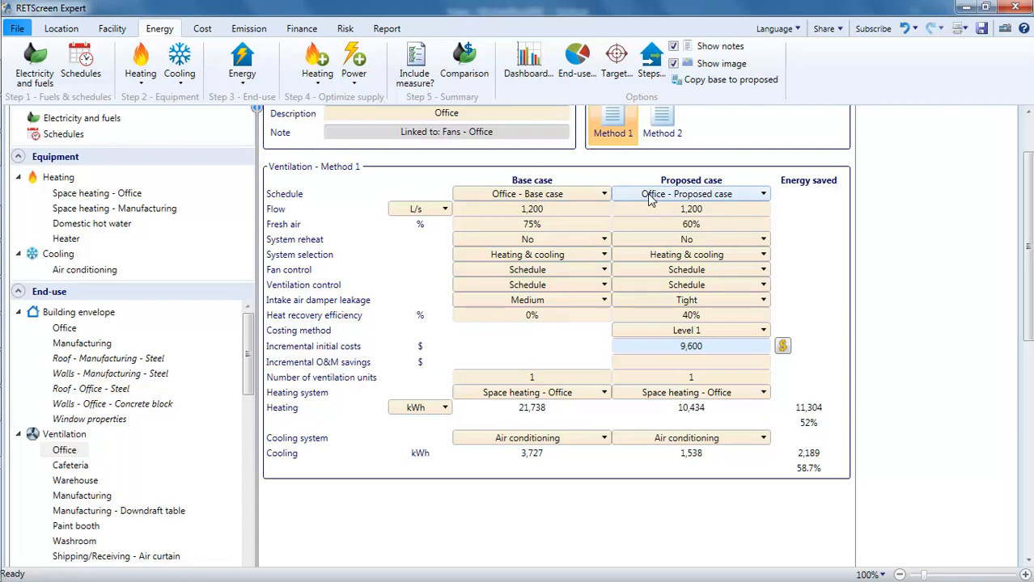
Switch the office ventilation's base case fan control to Constant, view the ventilation control options, and set fan control back to Schedule.
click(584, 273)
click(571, 287)
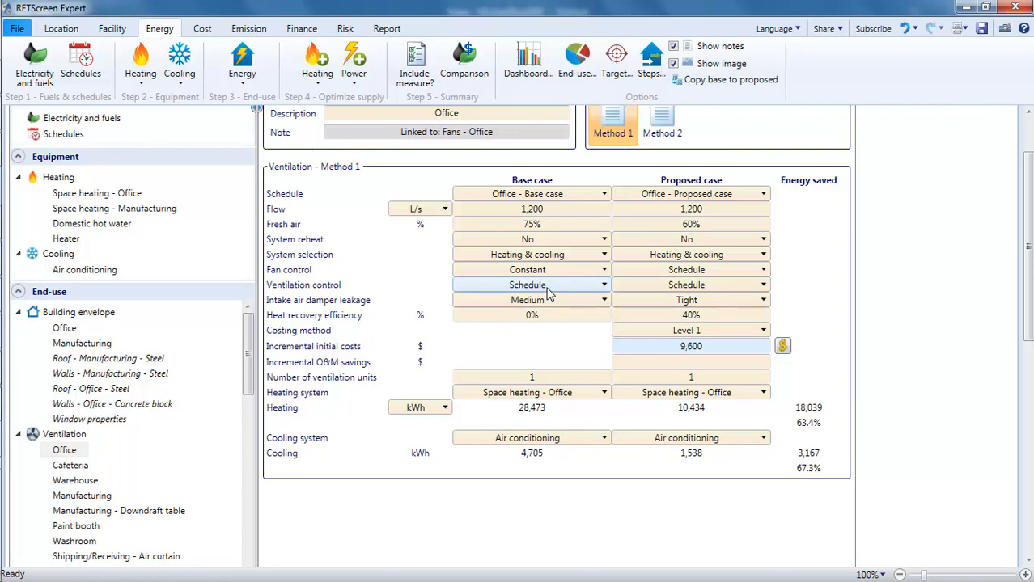
click(550, 287)
key(Return)
click(549, 271)
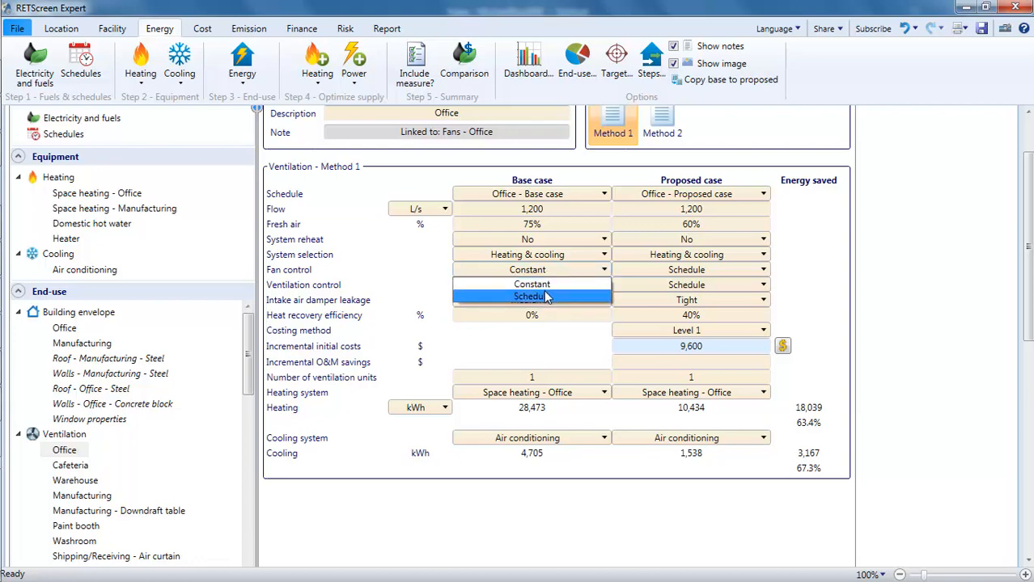
click(545, 296)
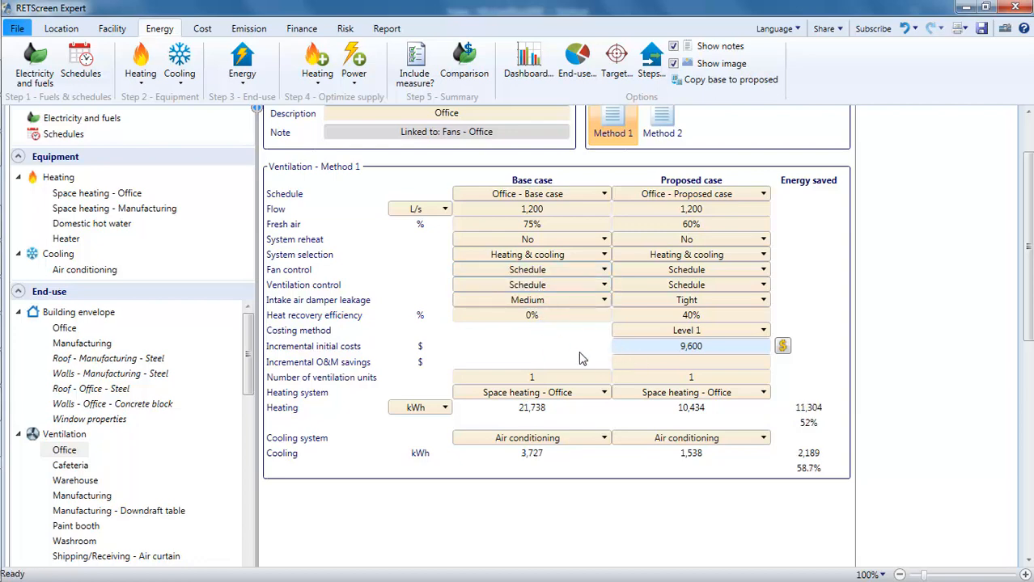
Open the linked office item under Fans, examine its motor and fan inputs, and return to the office ventilation item.
scroll(568, 359, up, 1)
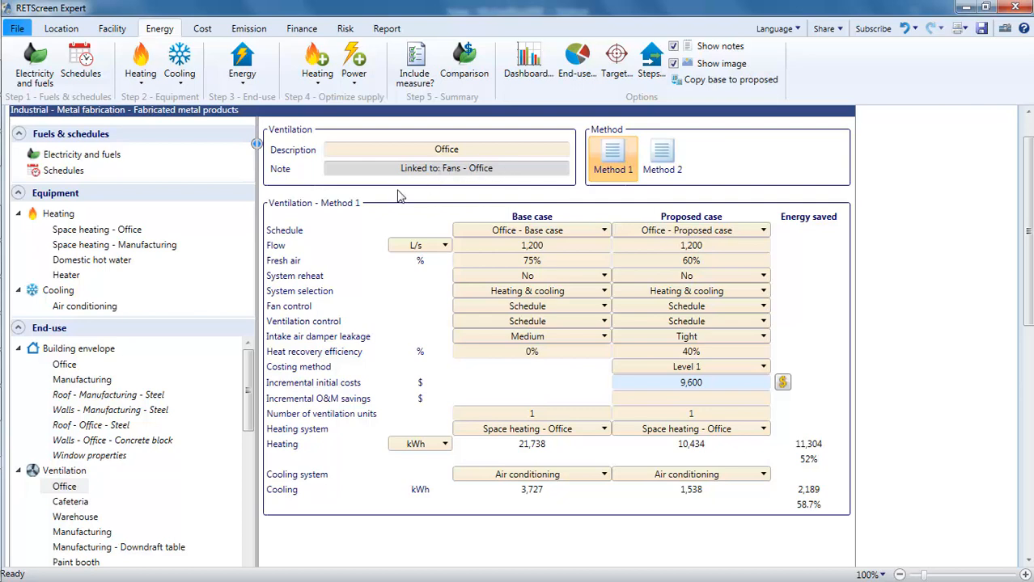
scroll(252, 386, down, 1)
drag(252, 386, 180, 486)
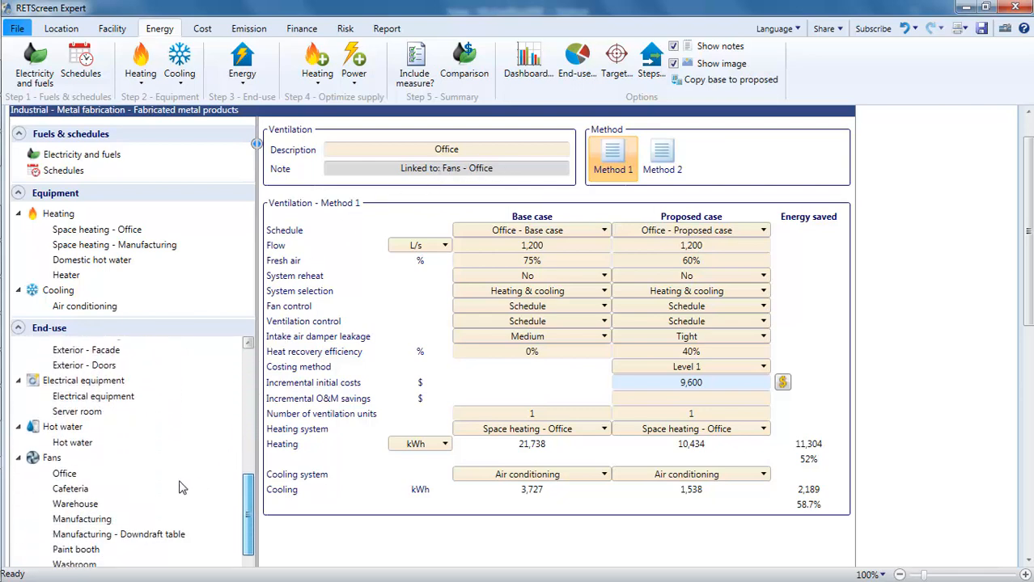
click(66, 476)
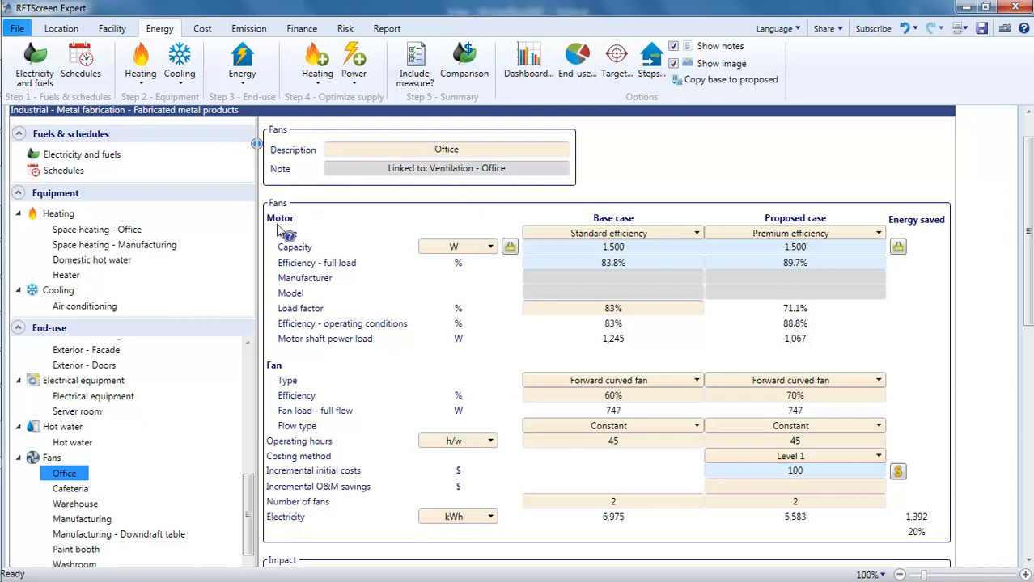
scroll(287, 380, down, 1)
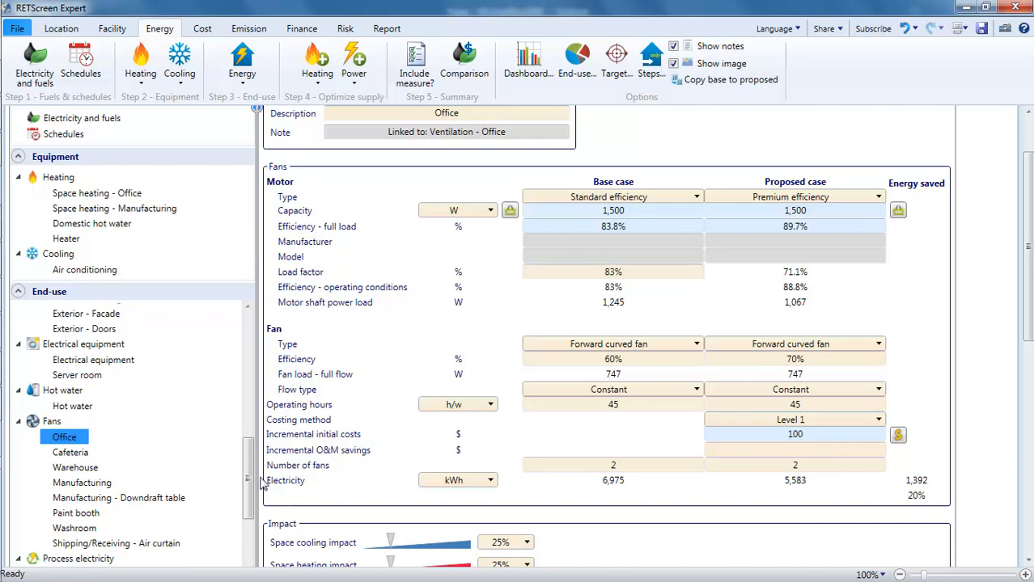
drag(252, 478, 277, 381)
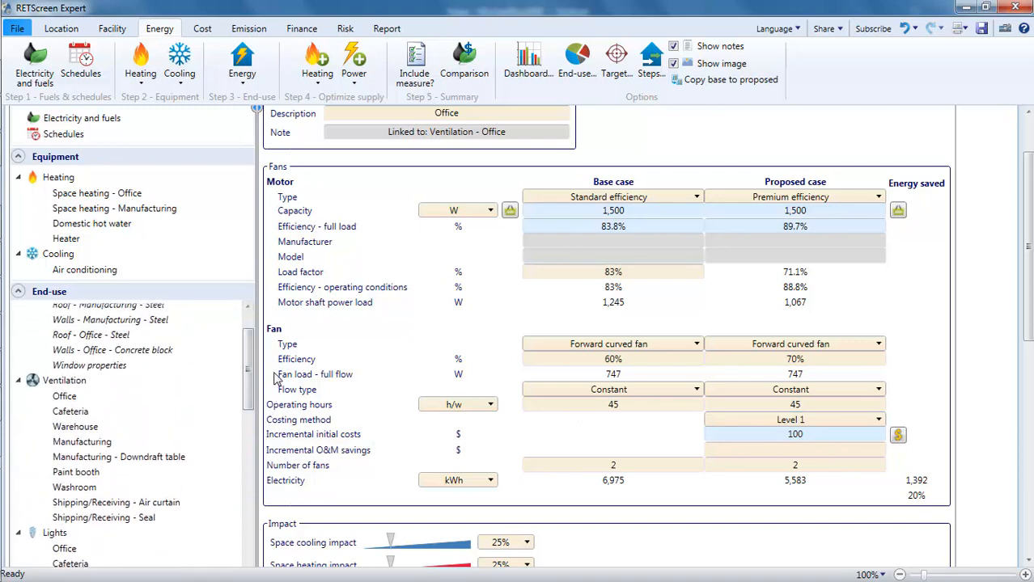
click(74, 400)
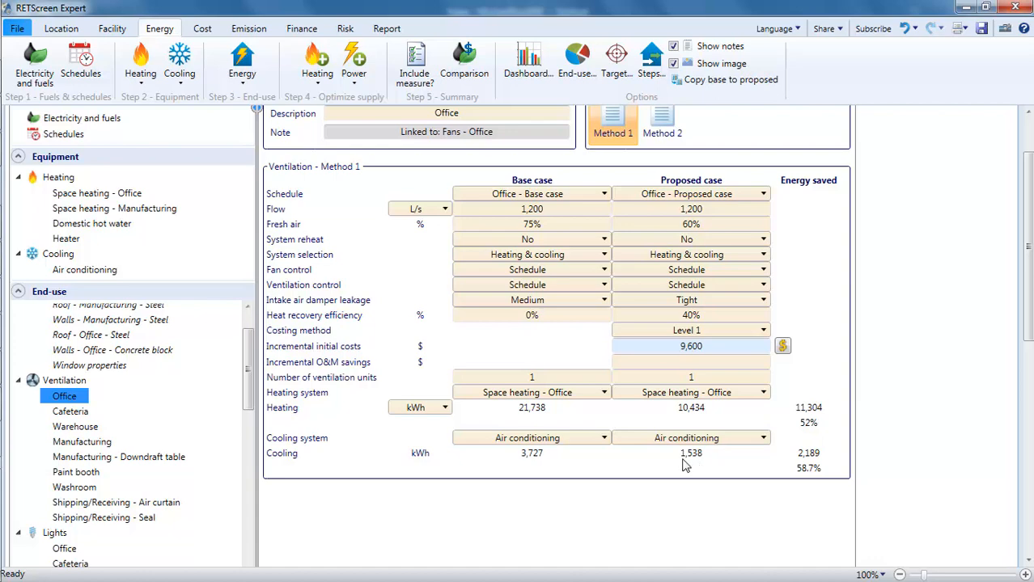
Open the office item under Lights and examine its lamp, fixture, operating hours, cost, and space cooling and heating impact inputs.
scroll(253, 429, down, 2)
scroll(253, 445, down, 4)
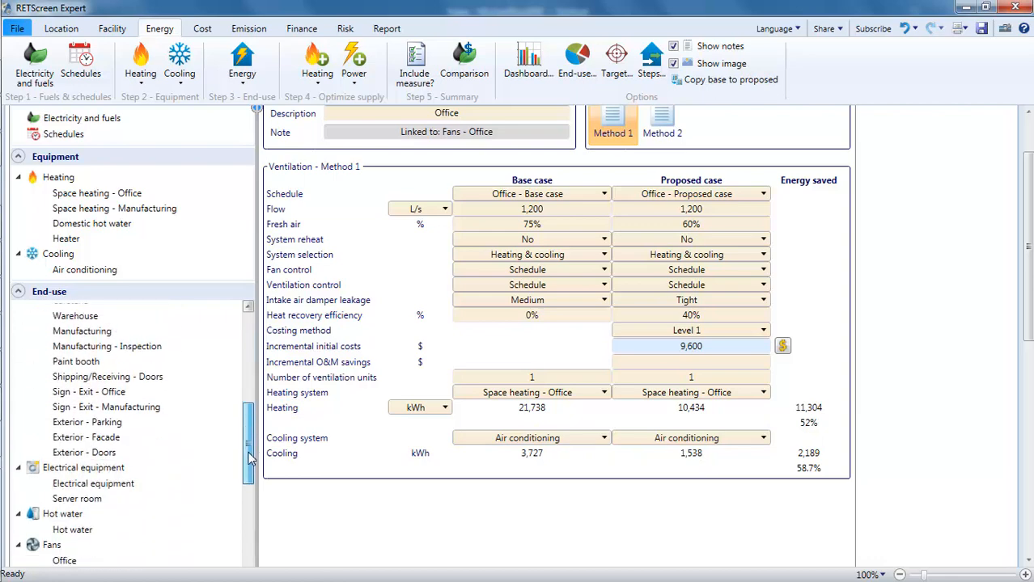
scroll(266, 422, up, 3)
click(64, 400)
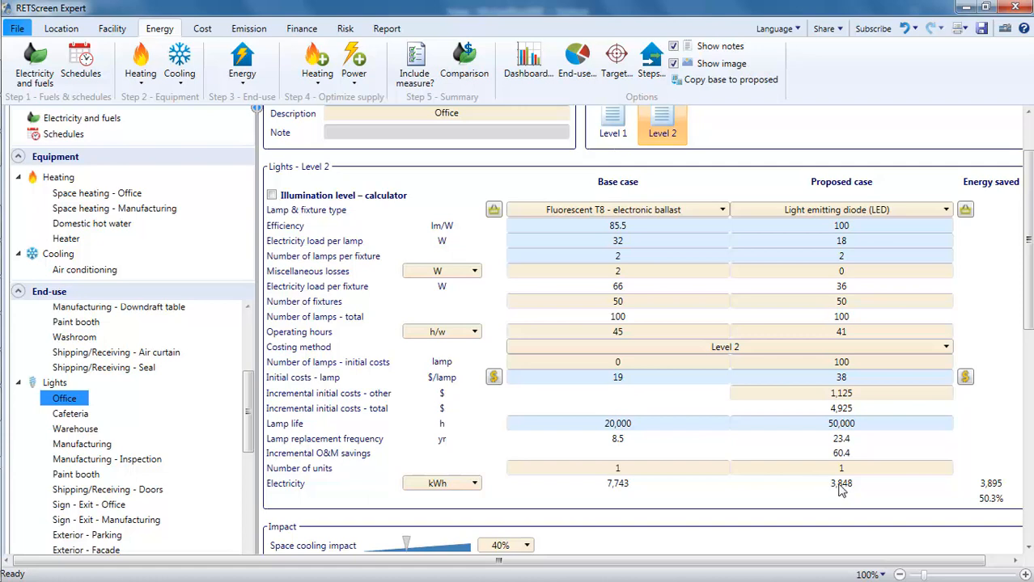
scroll(720, 489, down, 2)
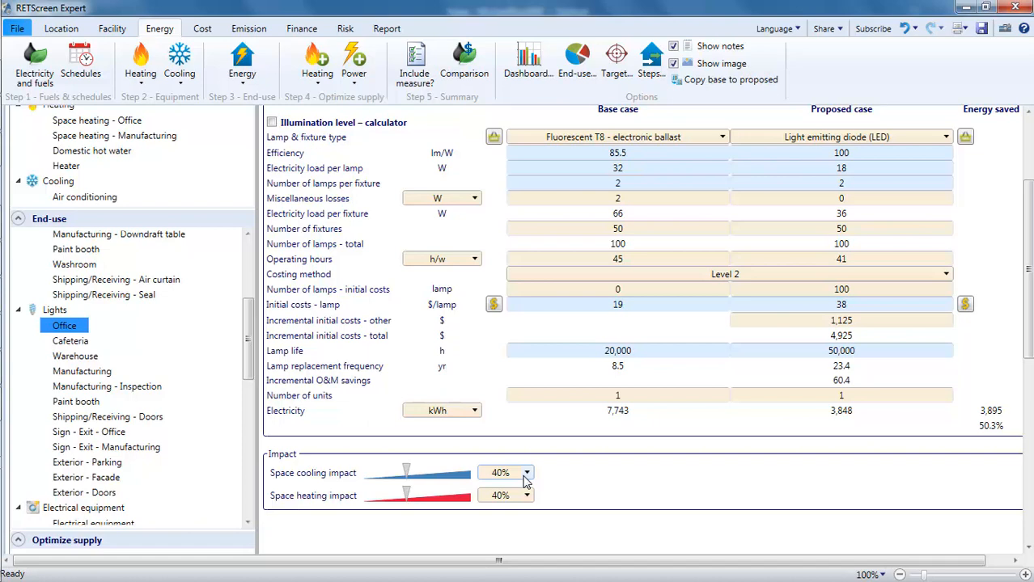
Open the Exterior - Parking lights and Electrical equipment items and examine their load inputs and space cooling and heating impacts.
click(114, 467)
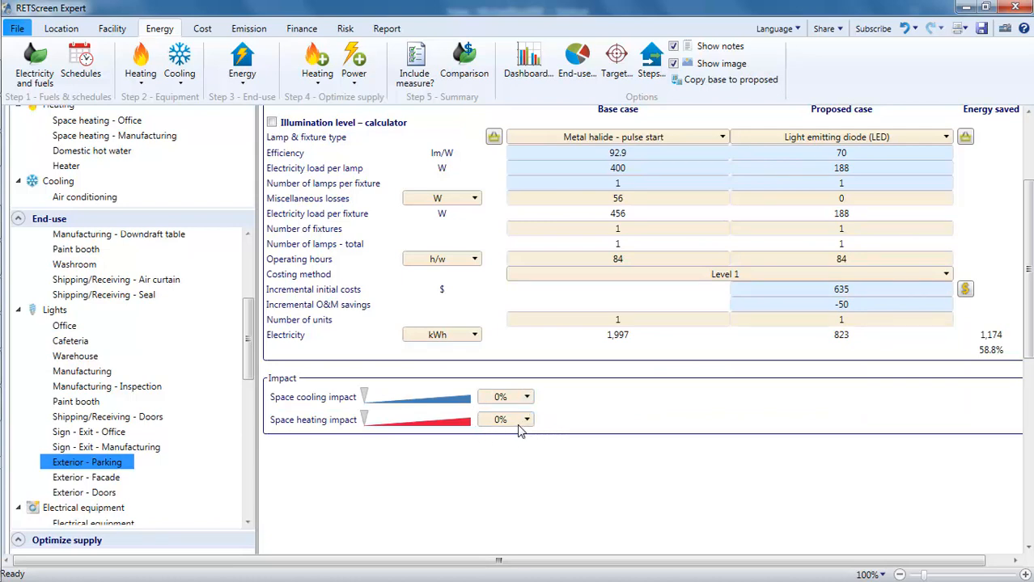
drag(250, 351, 248, 298)
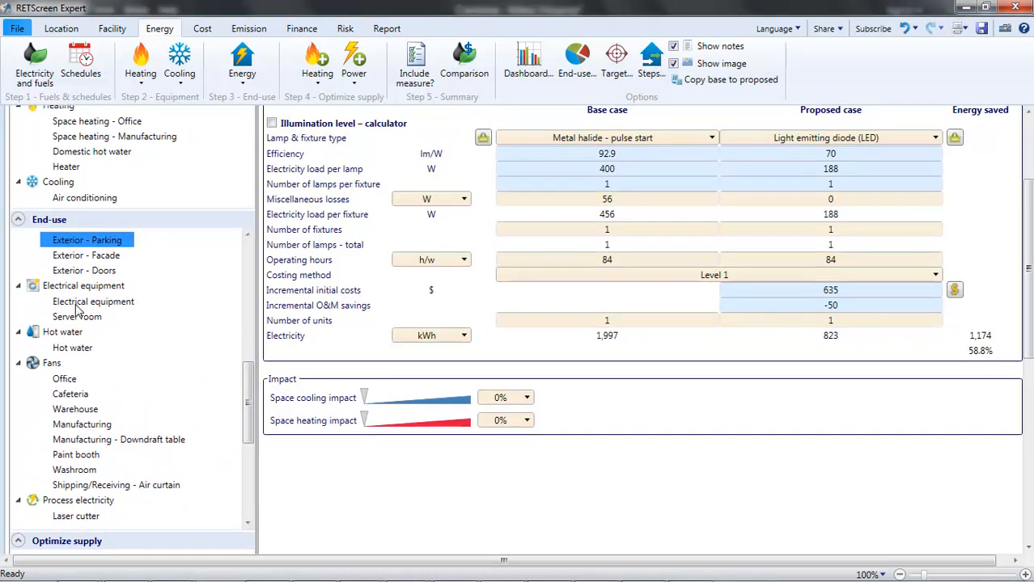
click(78, 306)
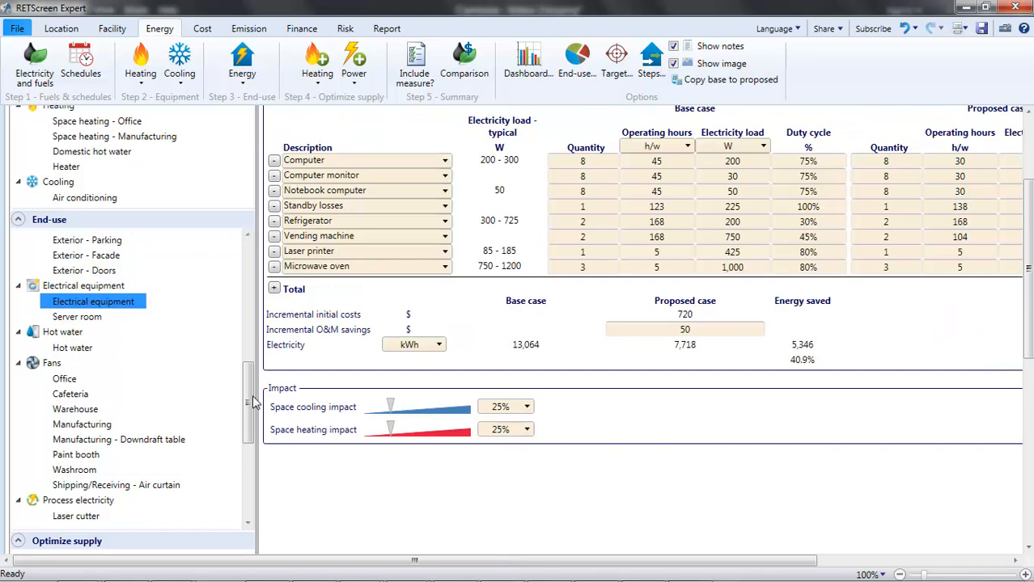
Open the Compressed air item and examine its compressor, motor, air leakage and operating hours inputs and its space heating impact.
scroll(249, 414, down, 1)
scroll(249, 415, down, 5)
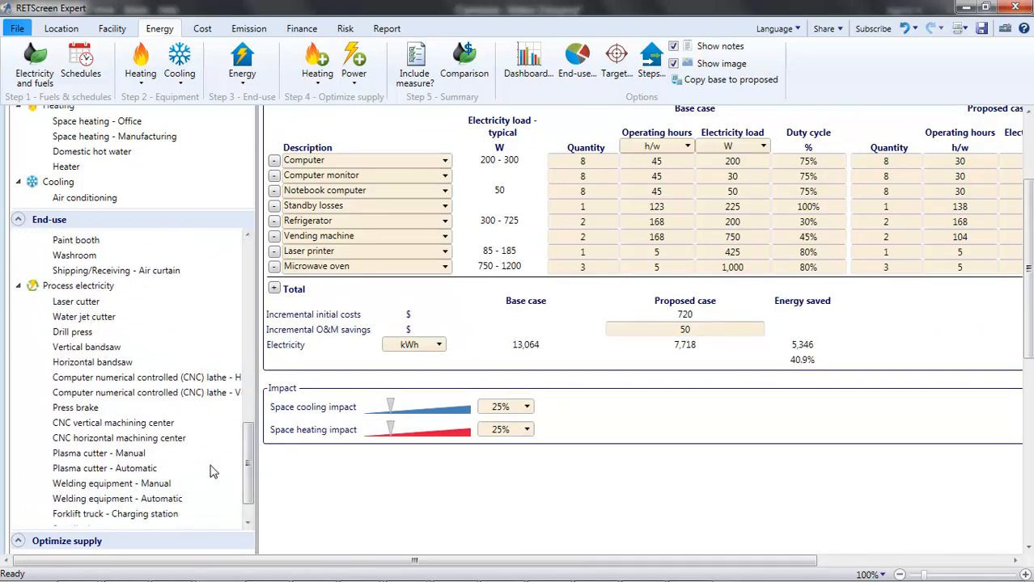
scroll(247, 469, down, 1)
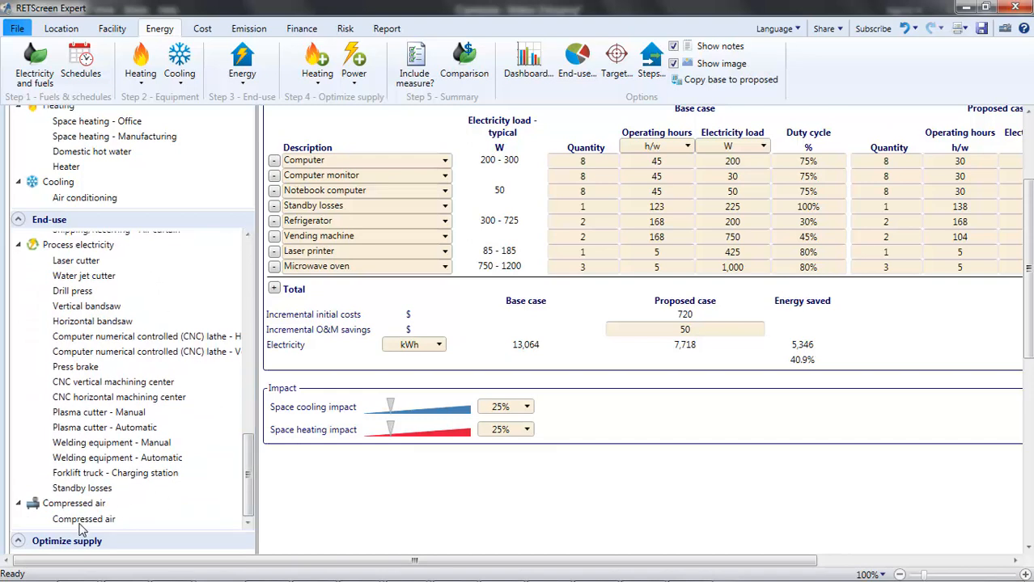
click(80, 522)
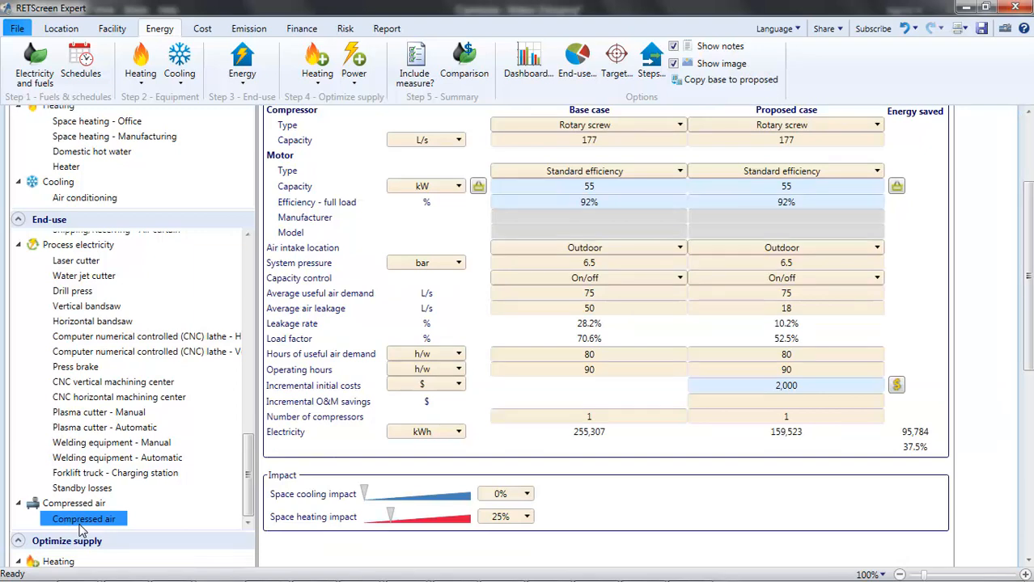
Open the Office item under Fans, examine its motor, fan and impact inputs, and open the Fans summary.
drag(248, 467, 268, 392)
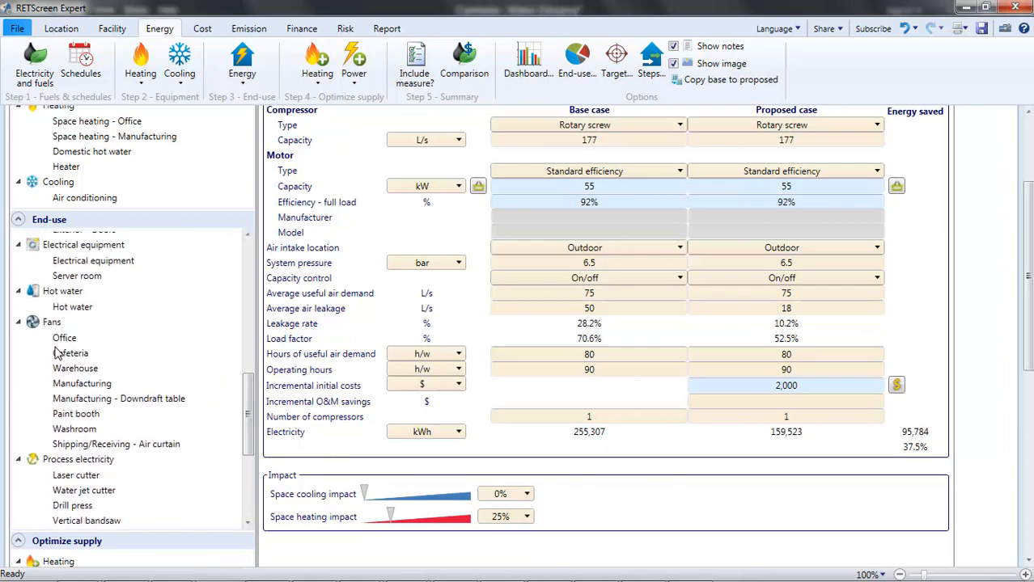
click(50, 322)
click(64, 336)
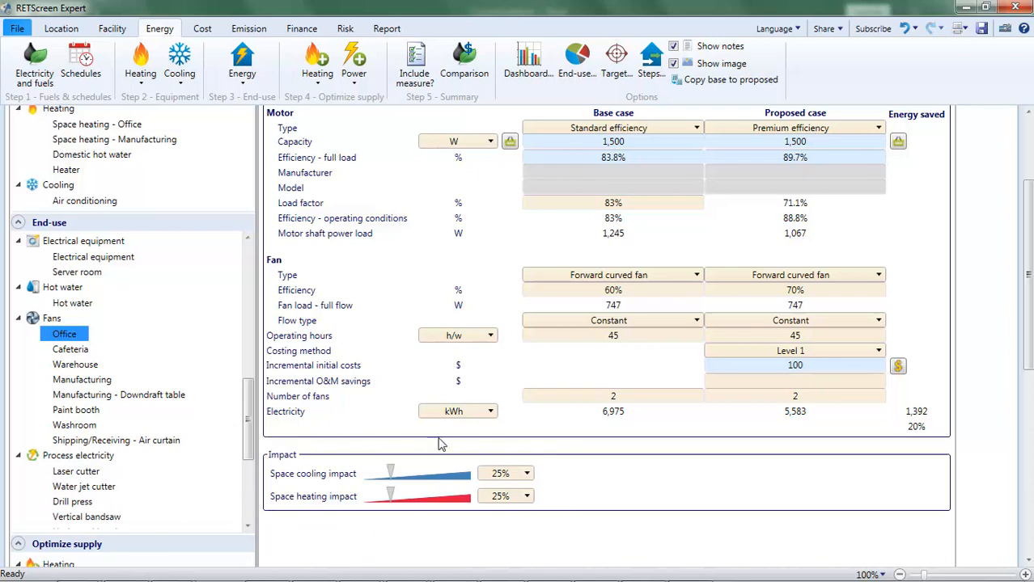
click(51, 320)
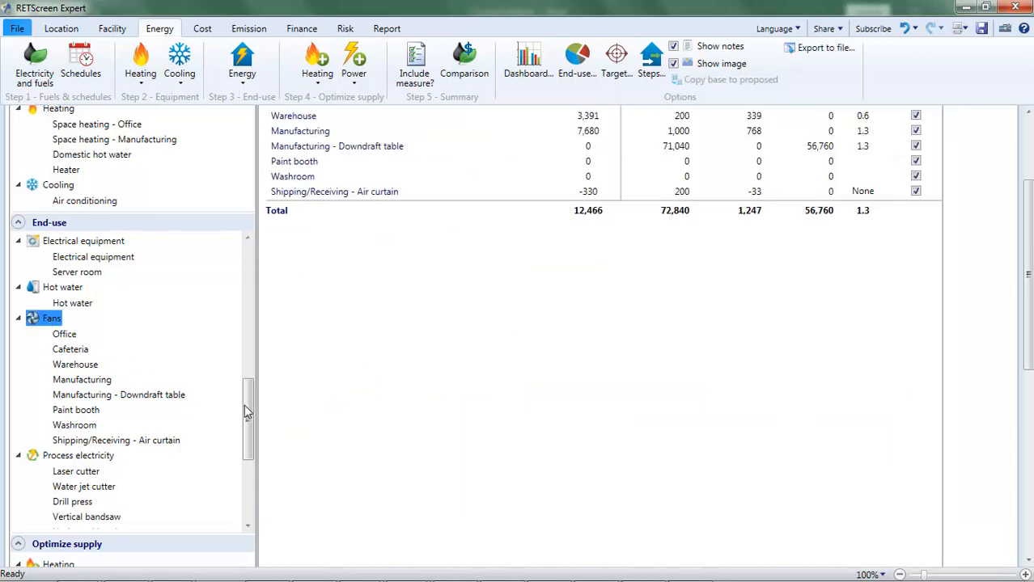
View the heating and power options for optimizing supply, and open the Solar water heater item to examine its inputs.
scroll(323, 406, down, 1)
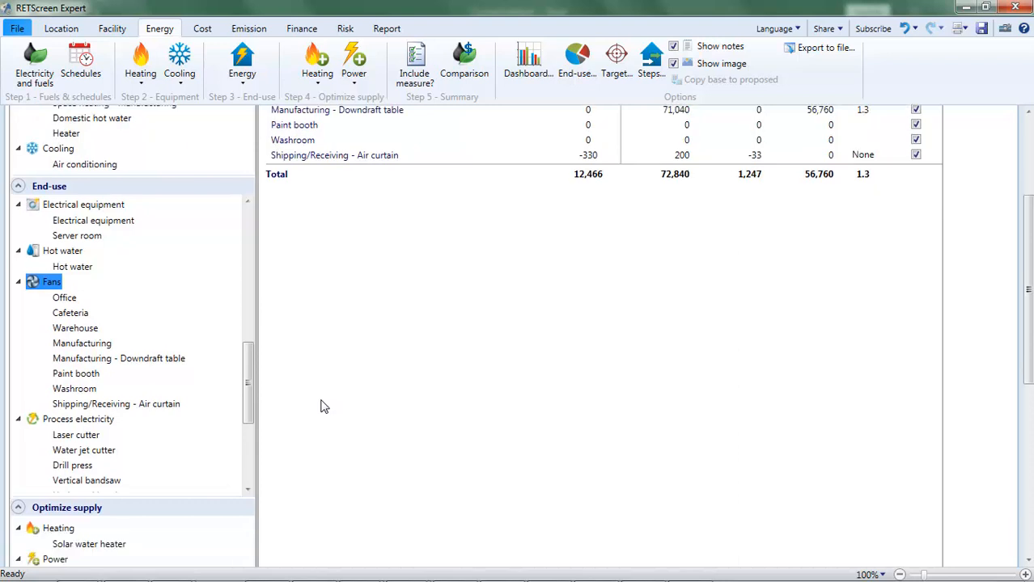
scroll(324, 407, down, 2)
scroll(320, 407, down, 1)
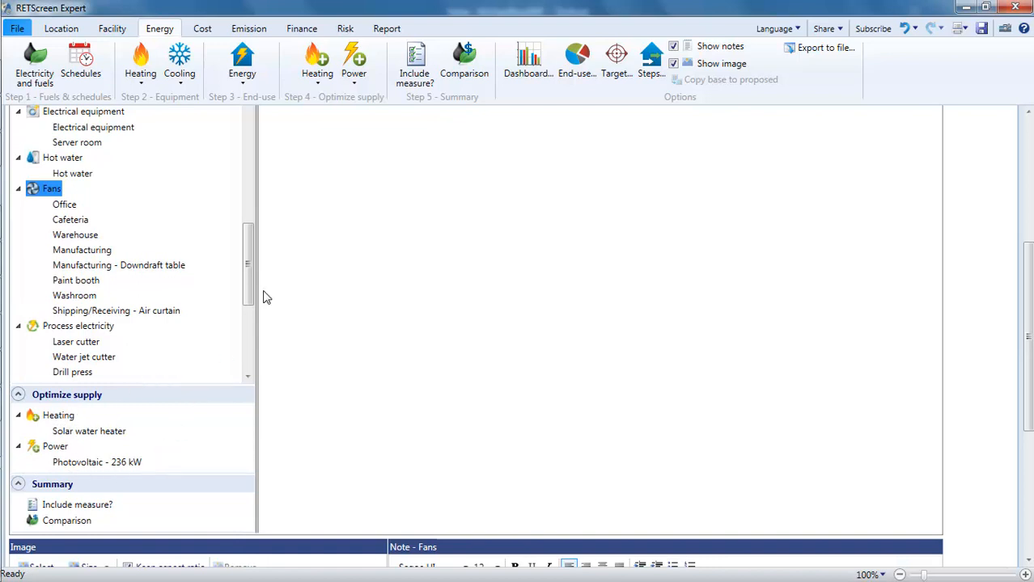
click(318, 81)
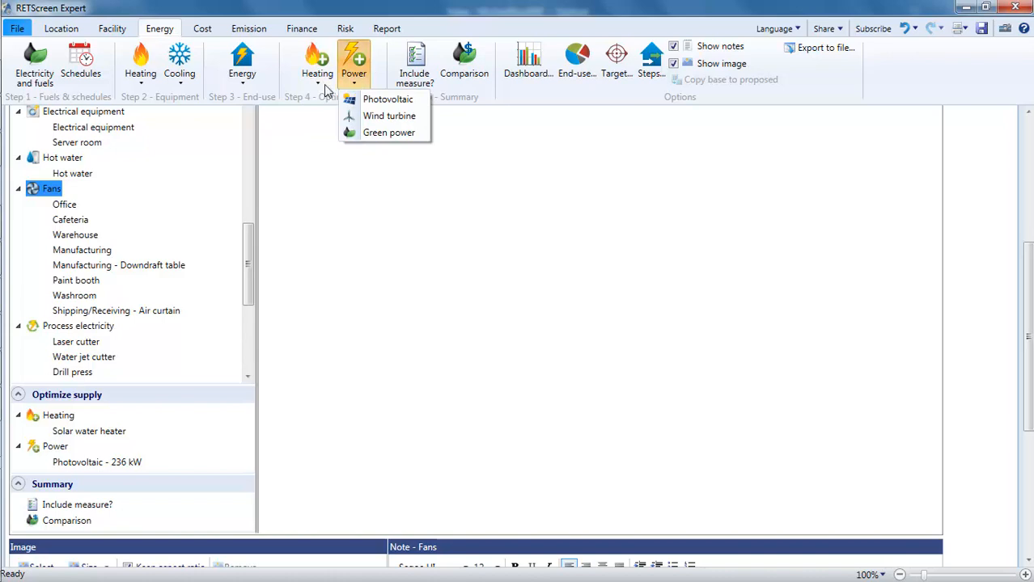
click(99, 435)
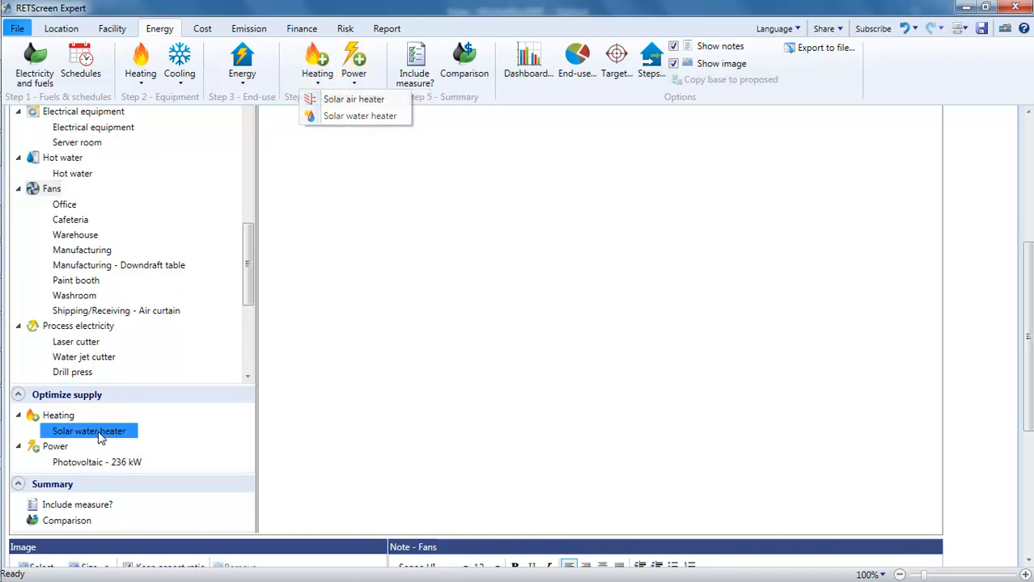
scroll(384, 356, up, 5)
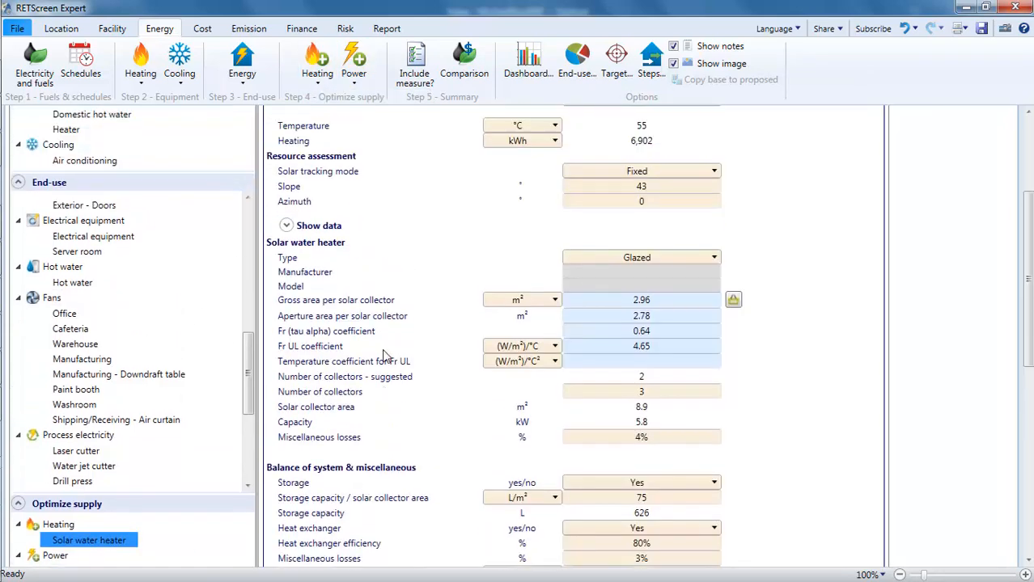
scroll(385, 356, down, 3)
Open the photovoltaic item under Power and examine its resource assessment, panel, inverter and summary cost inputs.
click(127, 541)
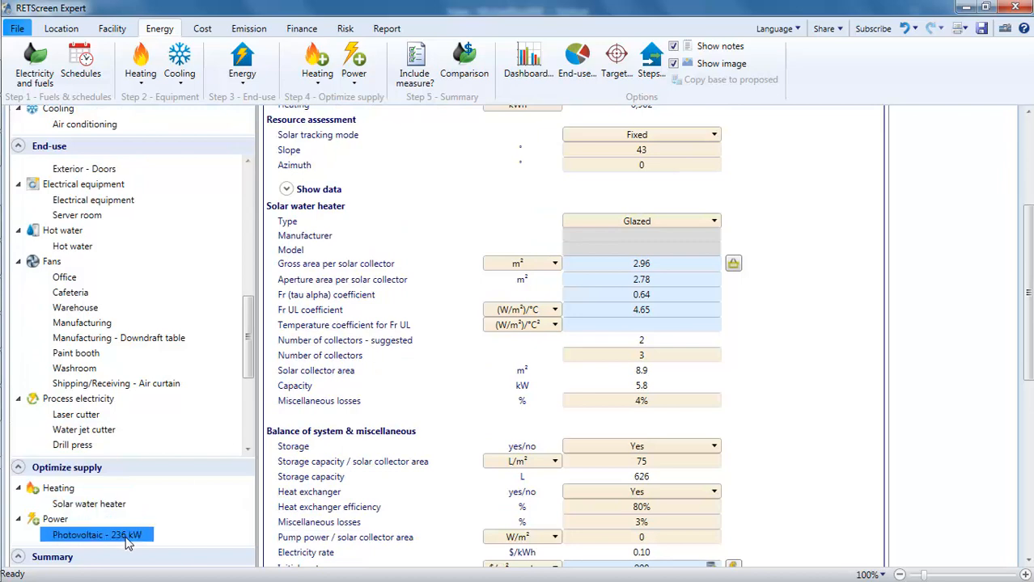
scroll(392, 385, up, 3)
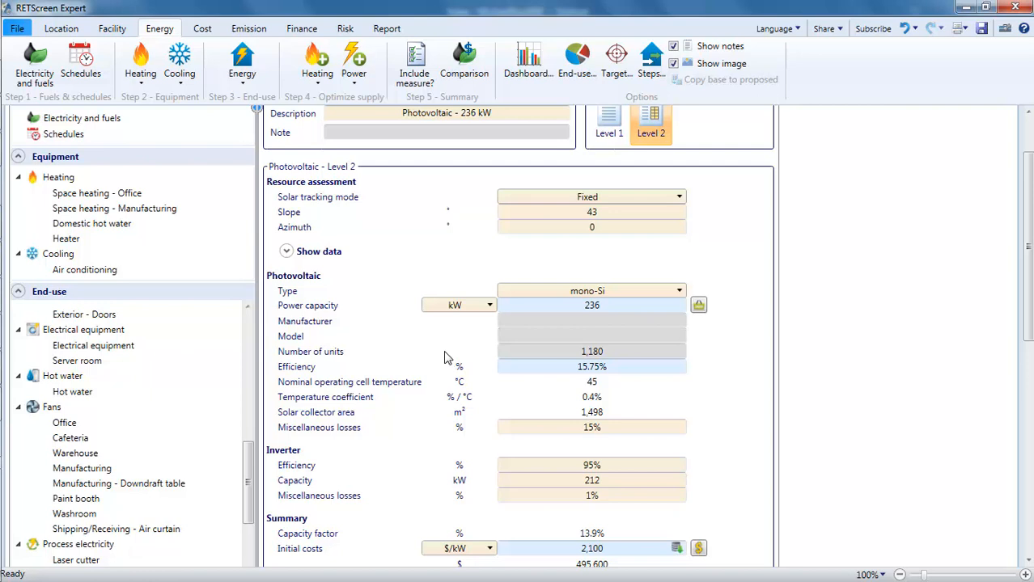
scroll(376, 421, down, 1)
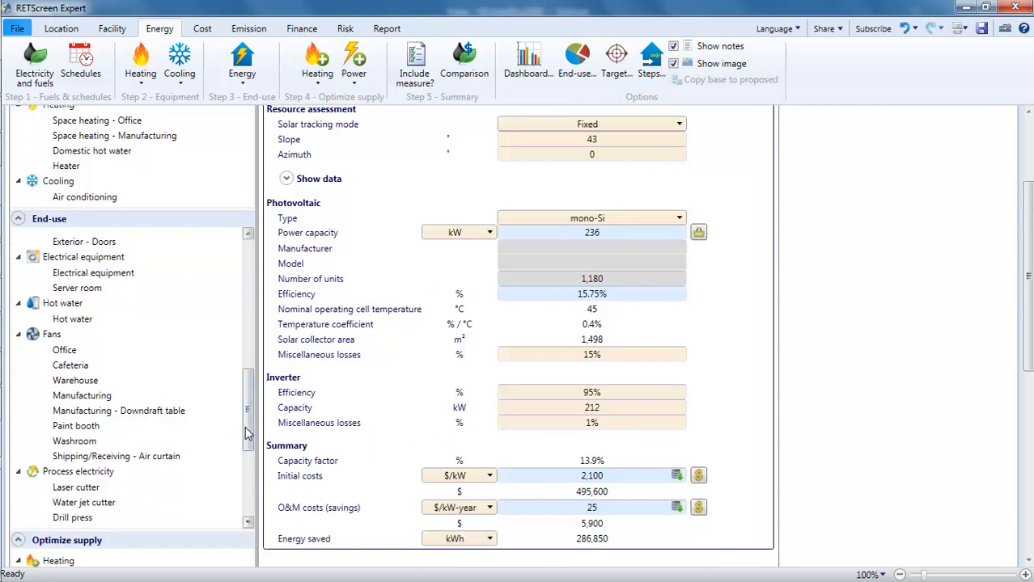
Reopen the Solar water heater item and view the available hot water loads in its load characteristics, keeping Hot water selected.
scroll(230, 485, down, 2)
click(98, 506)
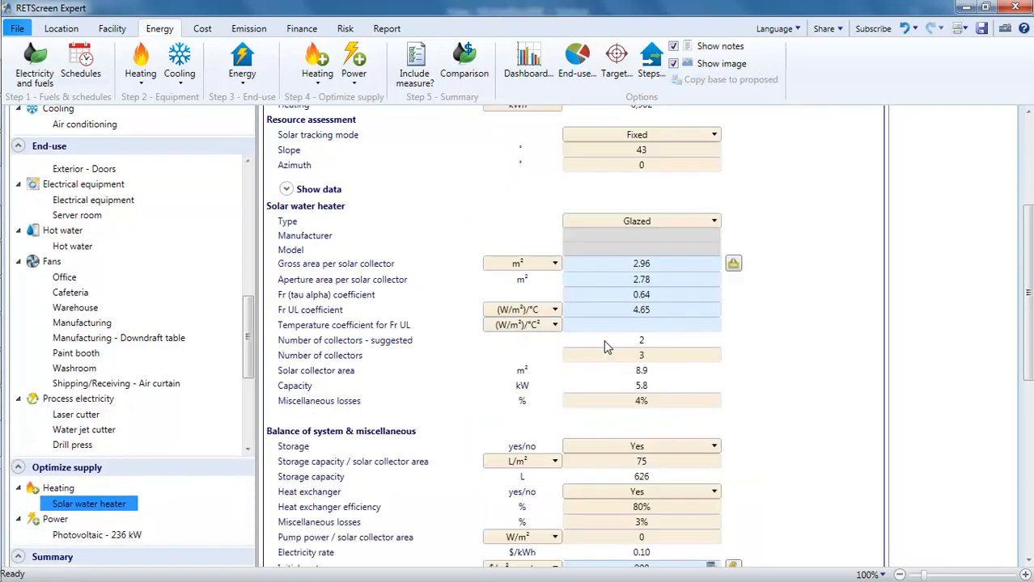
scroll(609, 344, up, 3)
scroll(609, 344, up, 2)
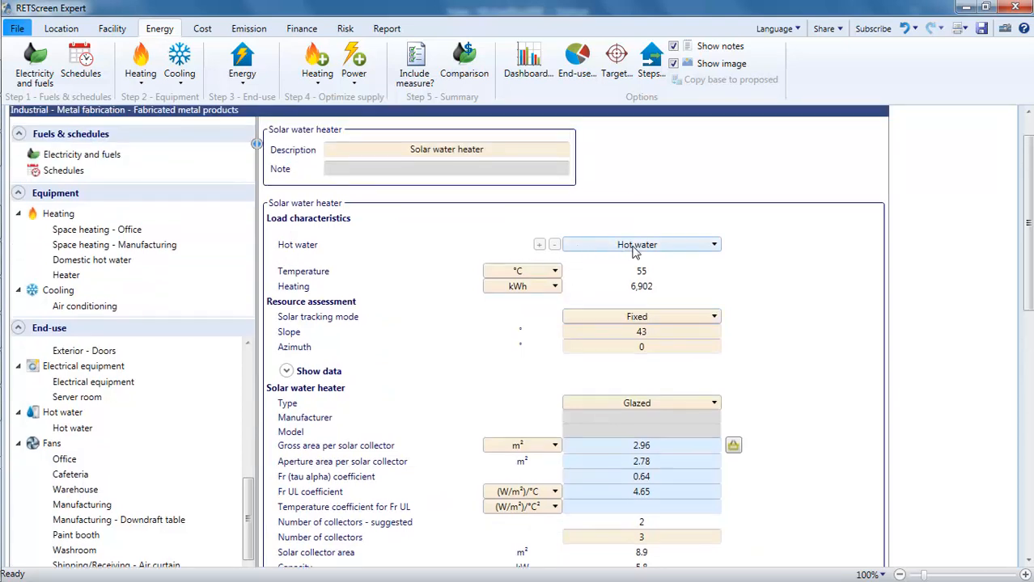
click(652, 247)
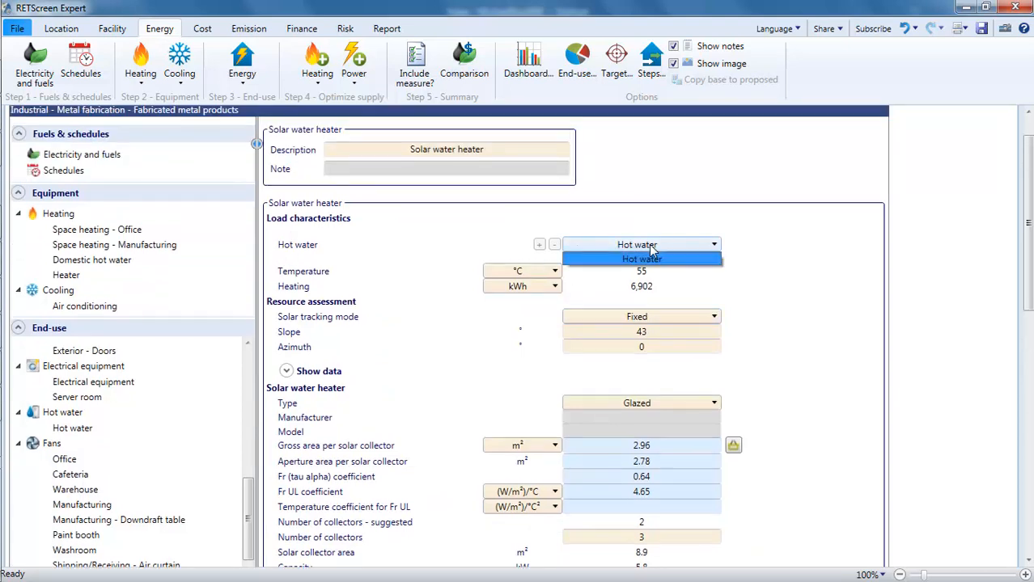
click(651, 251)
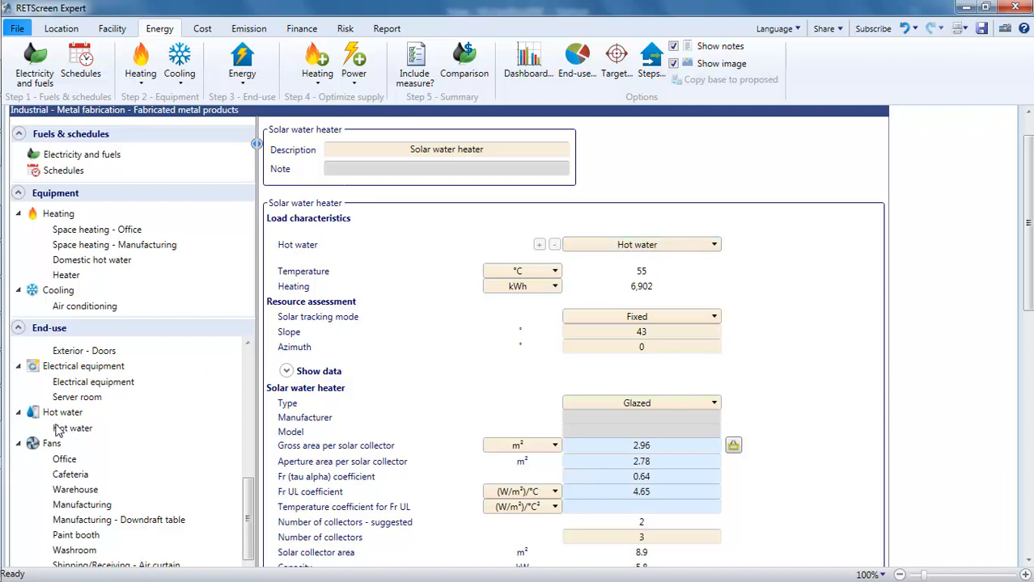
Open the Hot water end-use, examine its proposed case hot water use, temperature and heating demand, and view the proposed heating system options.
click(71, 430)
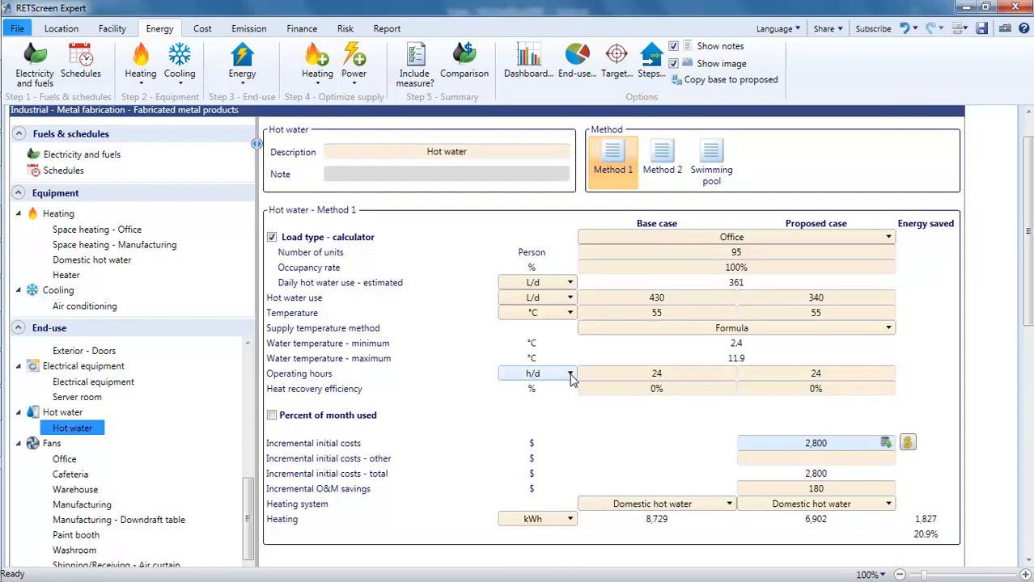
click(816, 299)
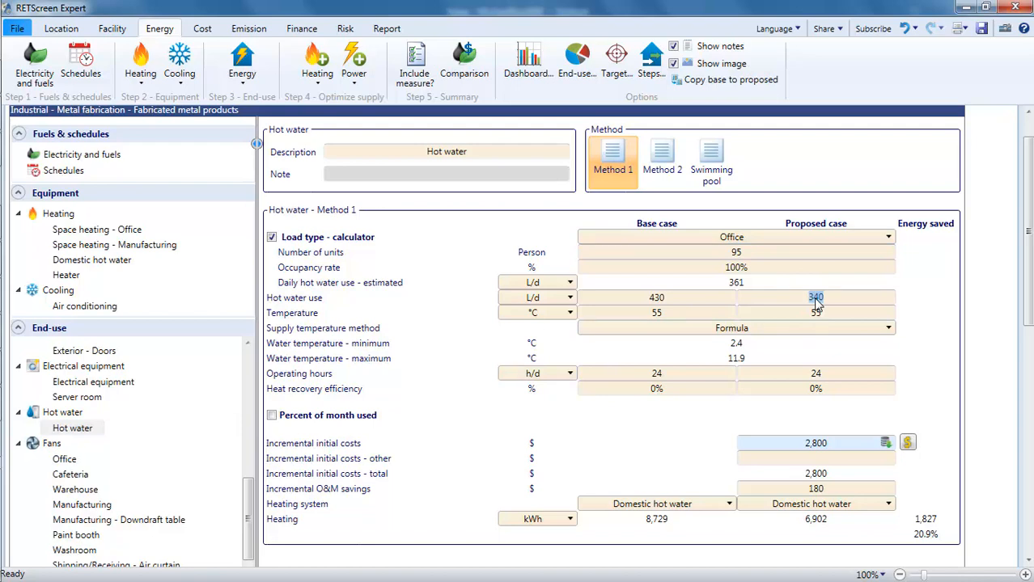
click(817, 314)
scroll(817, 317, down, 1)
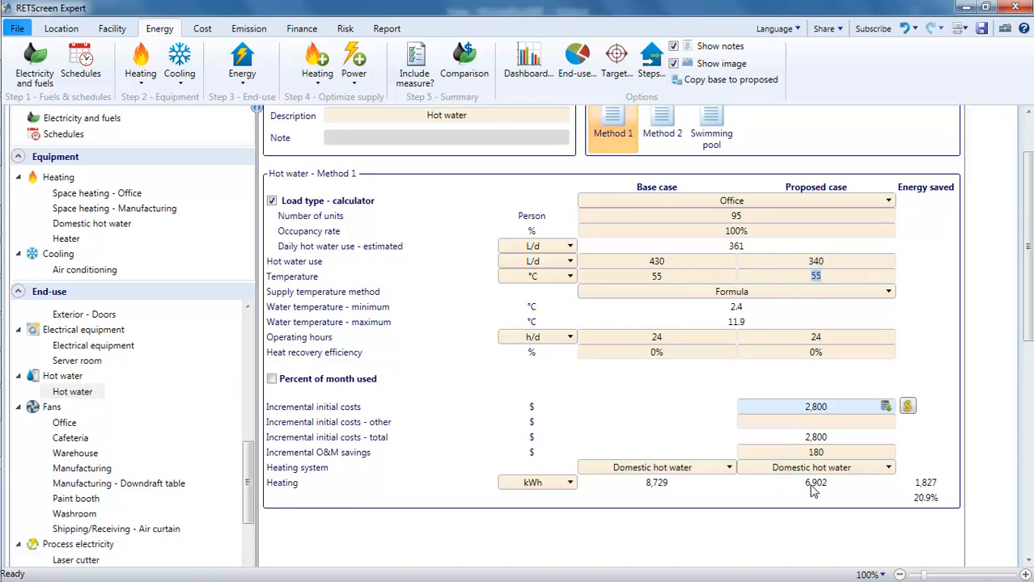
click(814, 485)
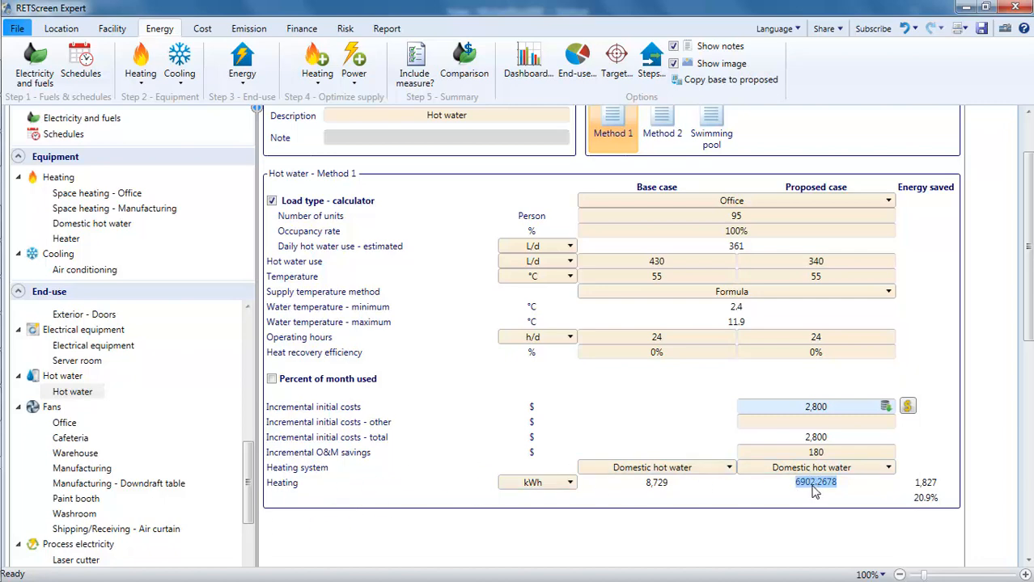
click(813, 506)
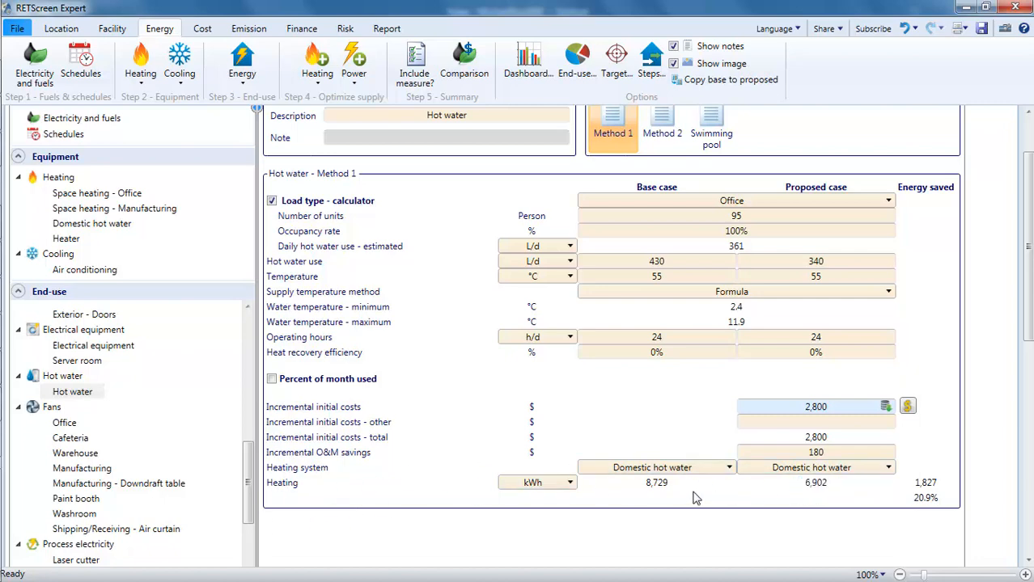
click(832, 473)
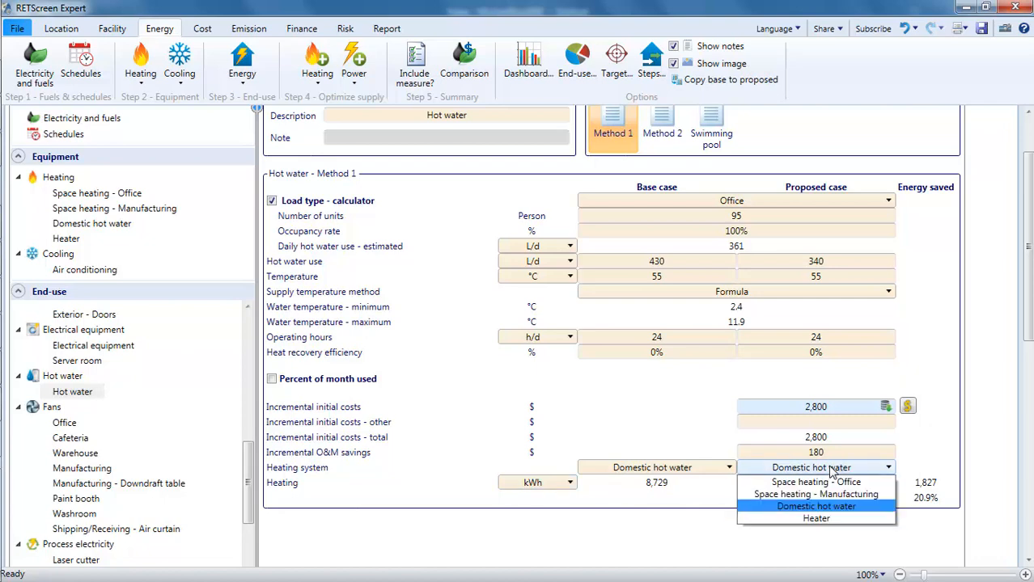
click(831, 474)
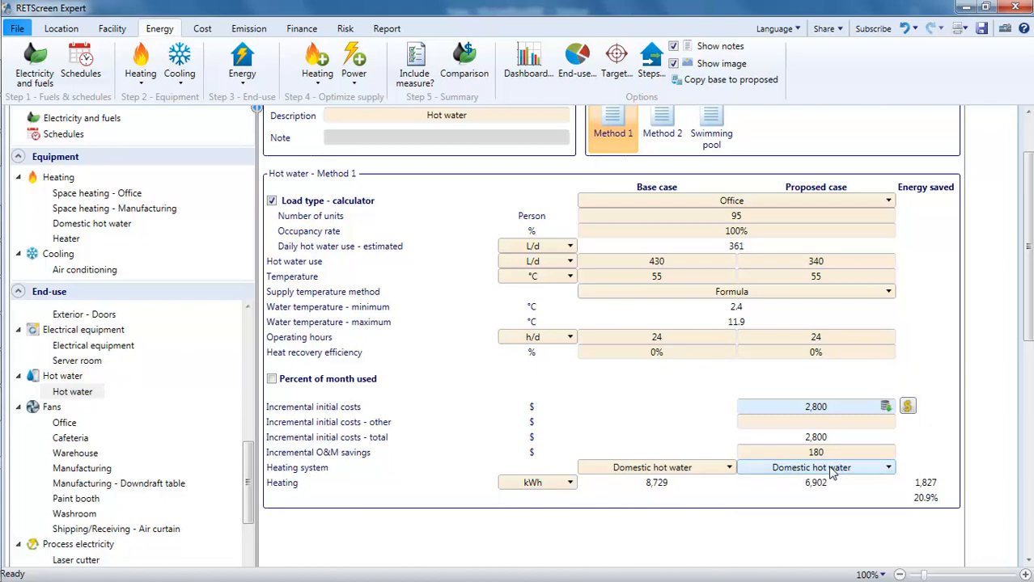
Go back to the Solar water heater item and examine its solar collector area, storage capacity and solar fraction.
scroll(246, 483, down, 10)
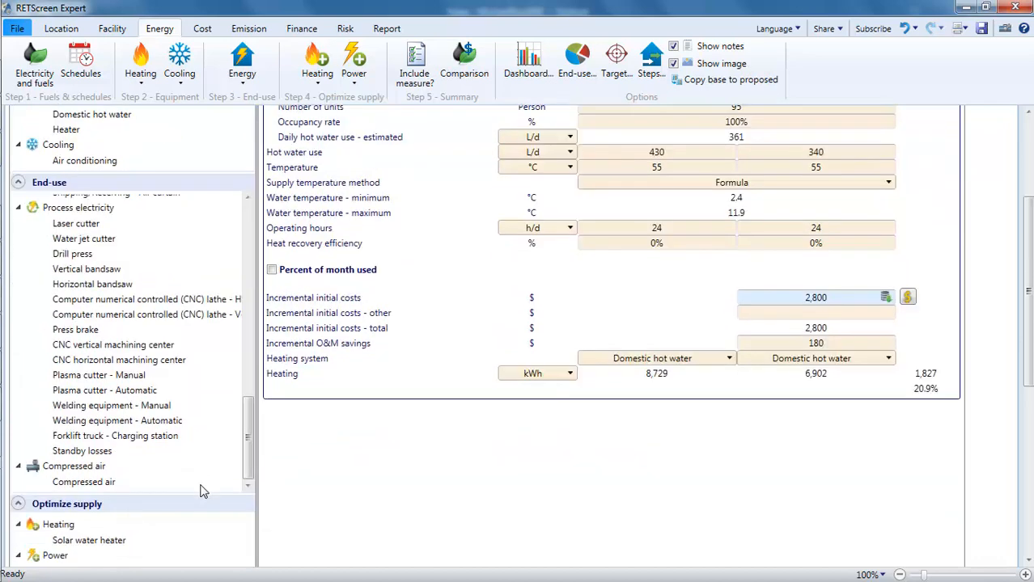
click(109, 541)
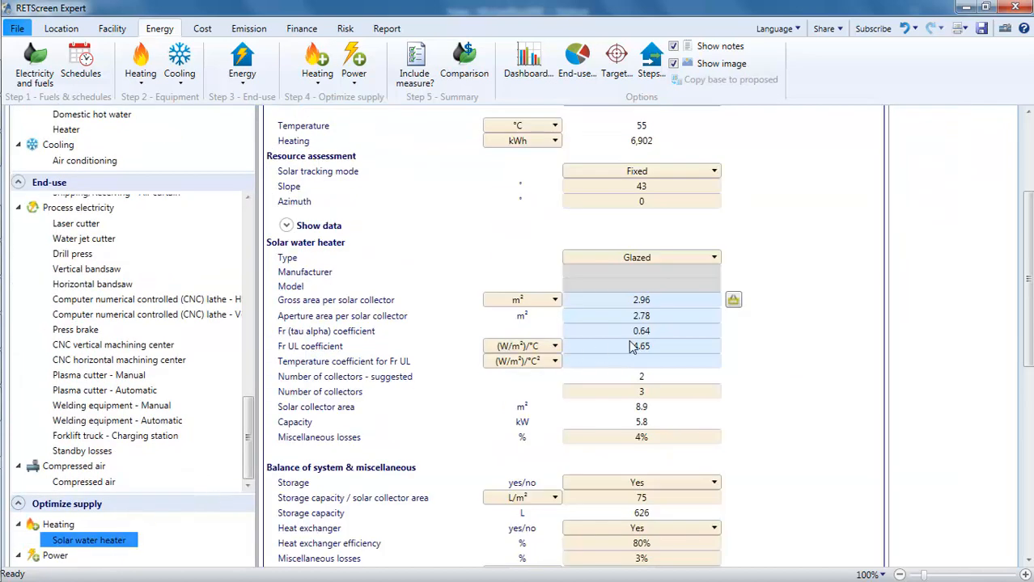
scroll(678, 348, up, 2)
scroll(652, 444, down, 1)
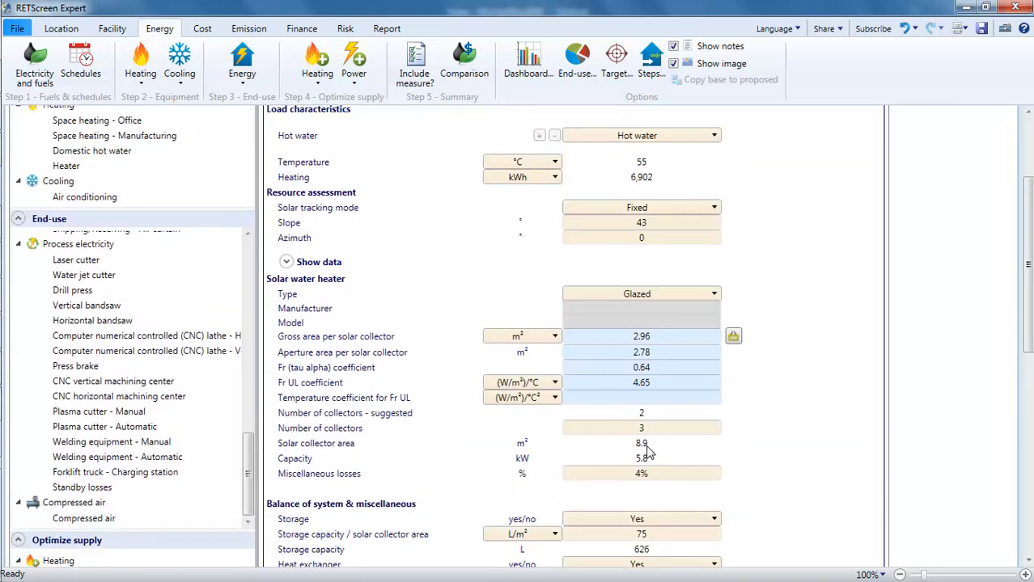
double_click(643, 444)
scroll(651, 447, down, 4)
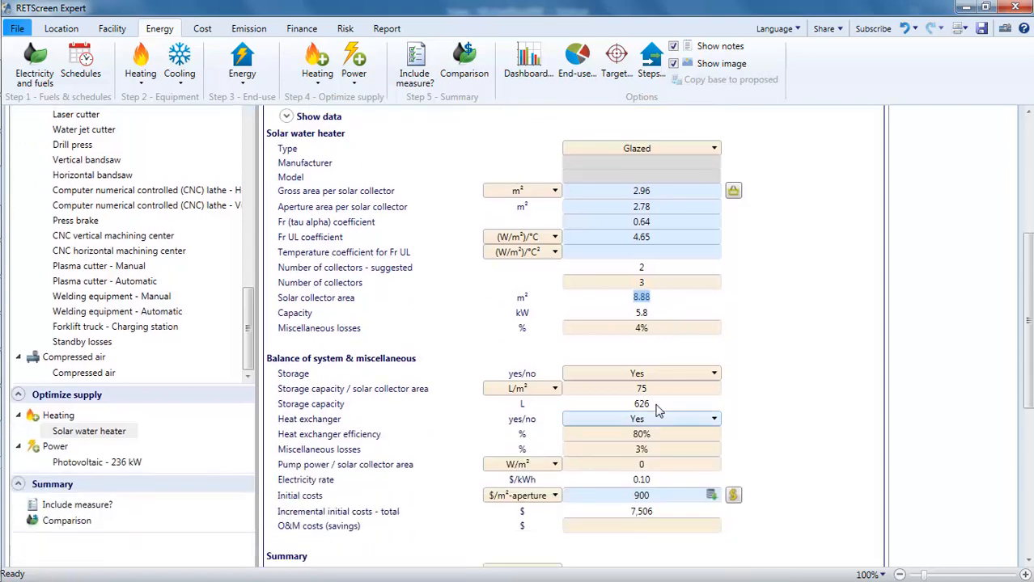
double_click(648, 408)
scroll(669, 419, down, 3)
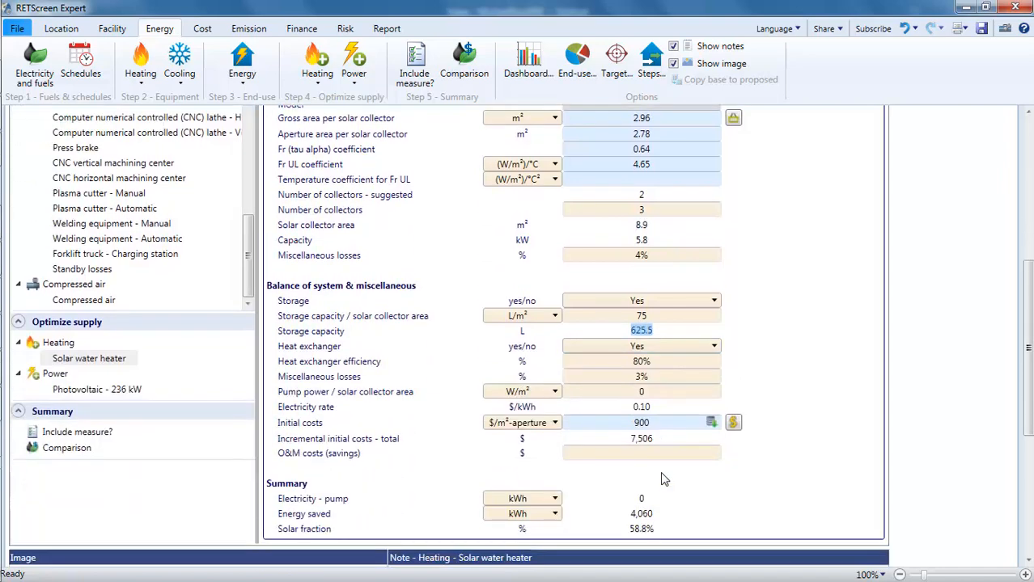
double_click(641, 492)
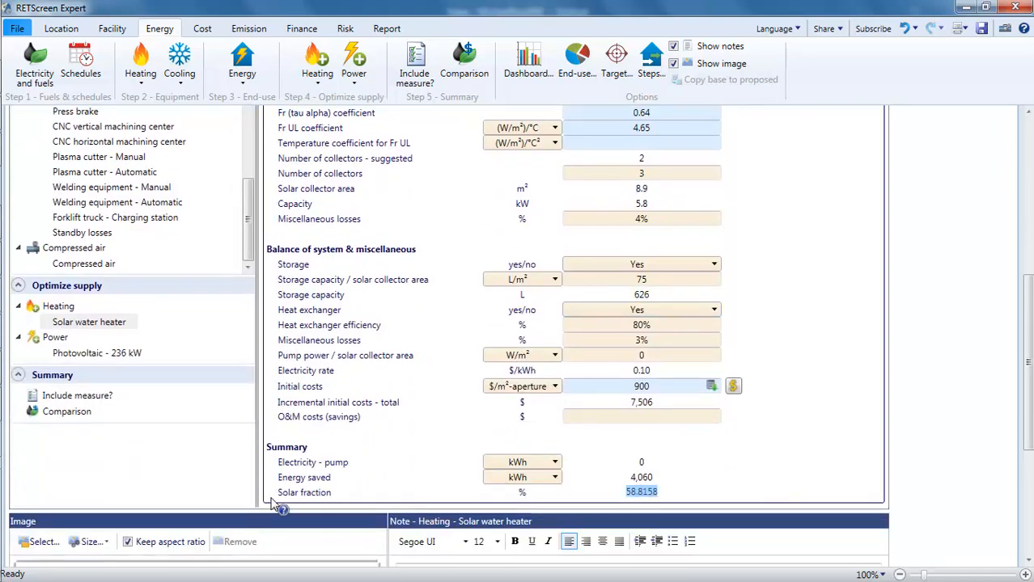
Leave the solar water heater inputs and open the program's home page.
scroll(351, 490, up, 7)
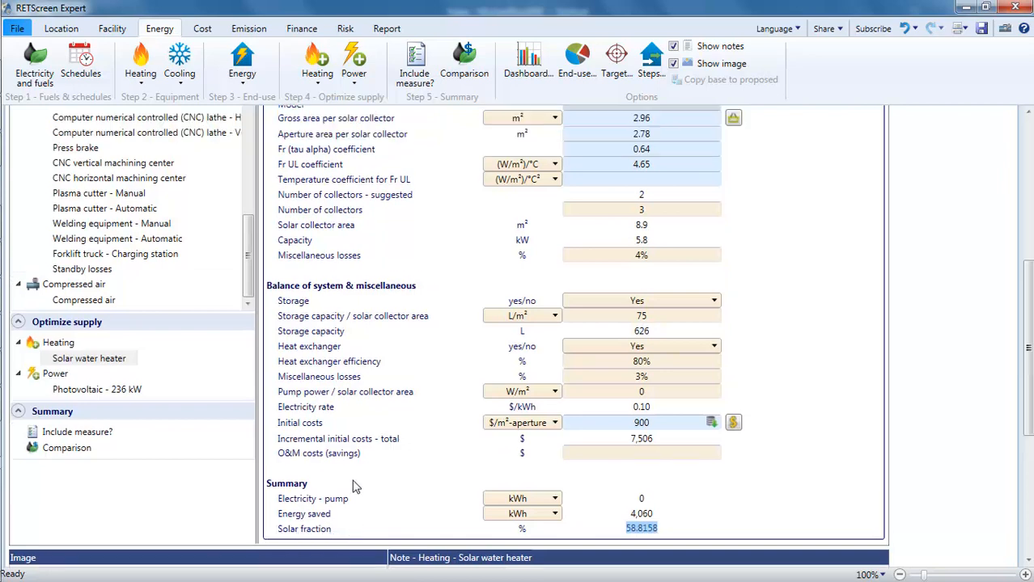
scroll(357, 488, up, 4)
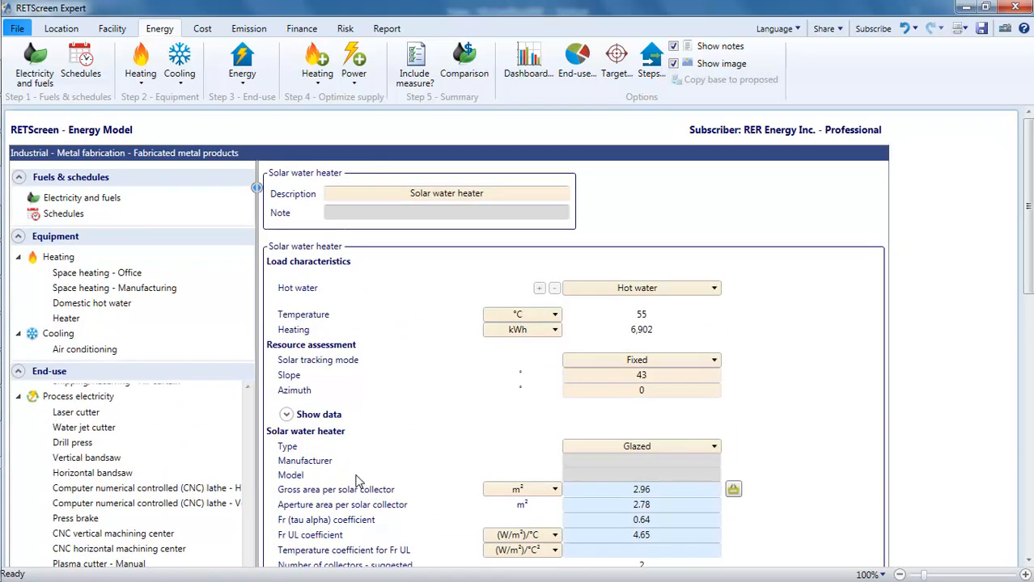
click(19, 30)
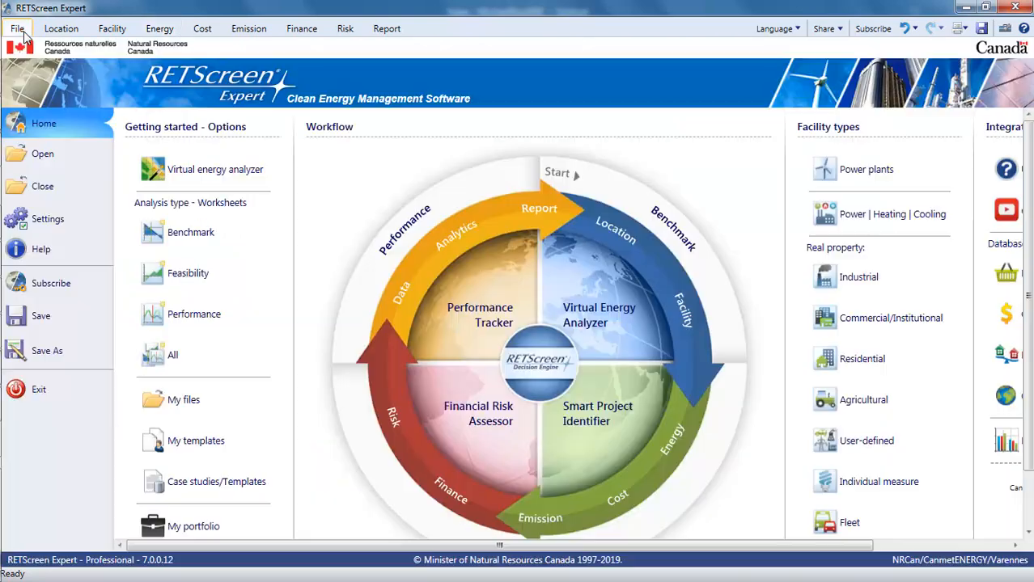